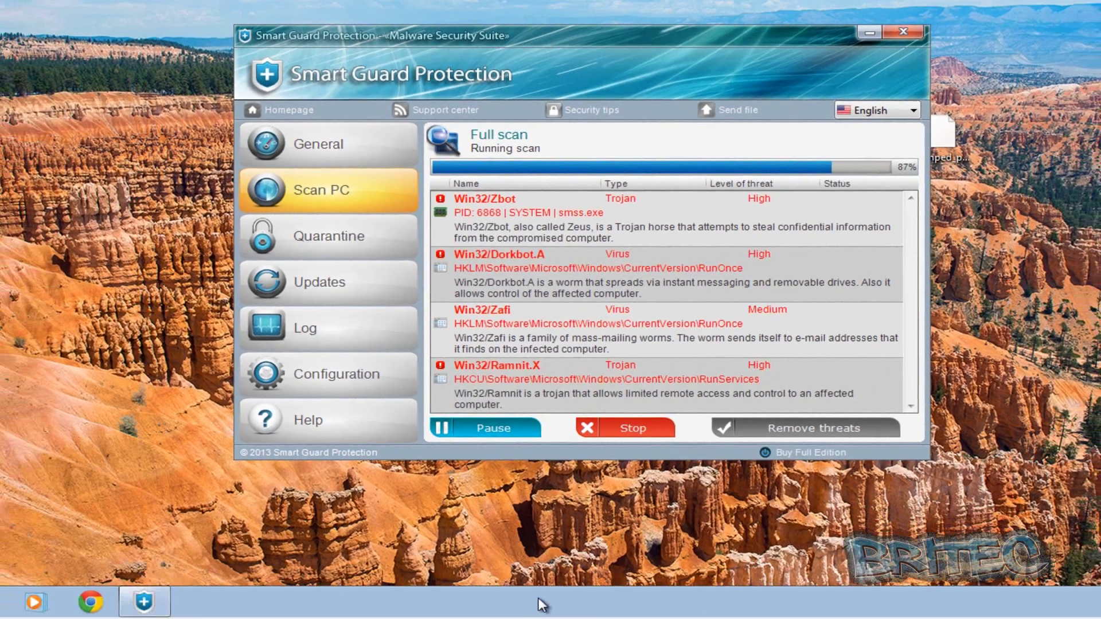
Try launching Task Manager and Registry Editor, then run Repair all on the 19 threats.
{"action": "right_click", "coordinate": [540, 602]}
{"action": "left_click", "coordinate": [596, 546]}
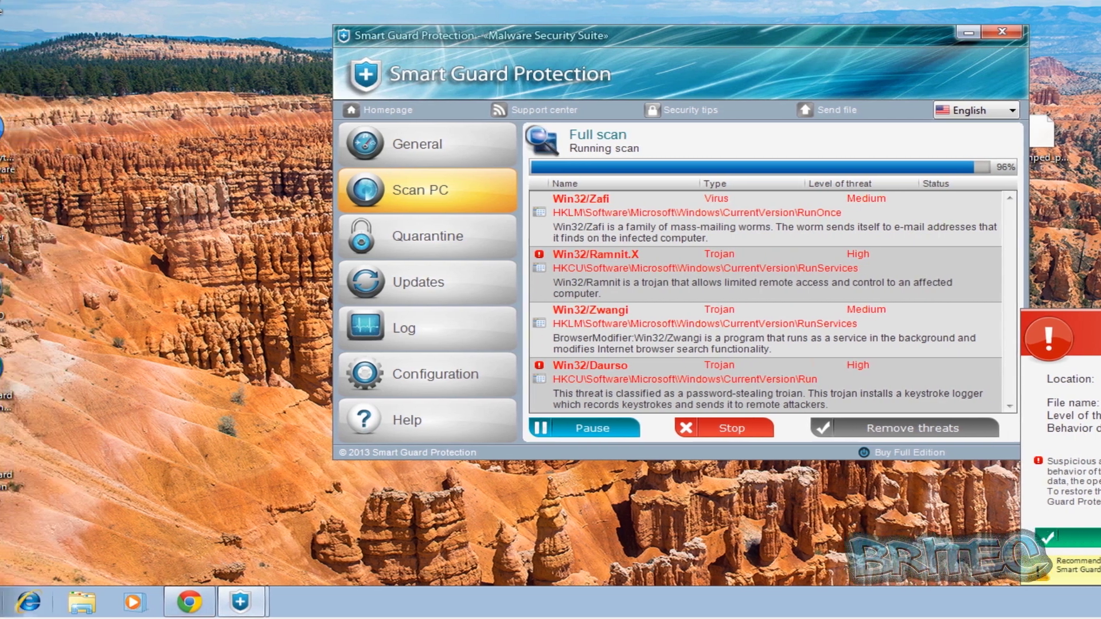
{"action": "key", "text": "super"}
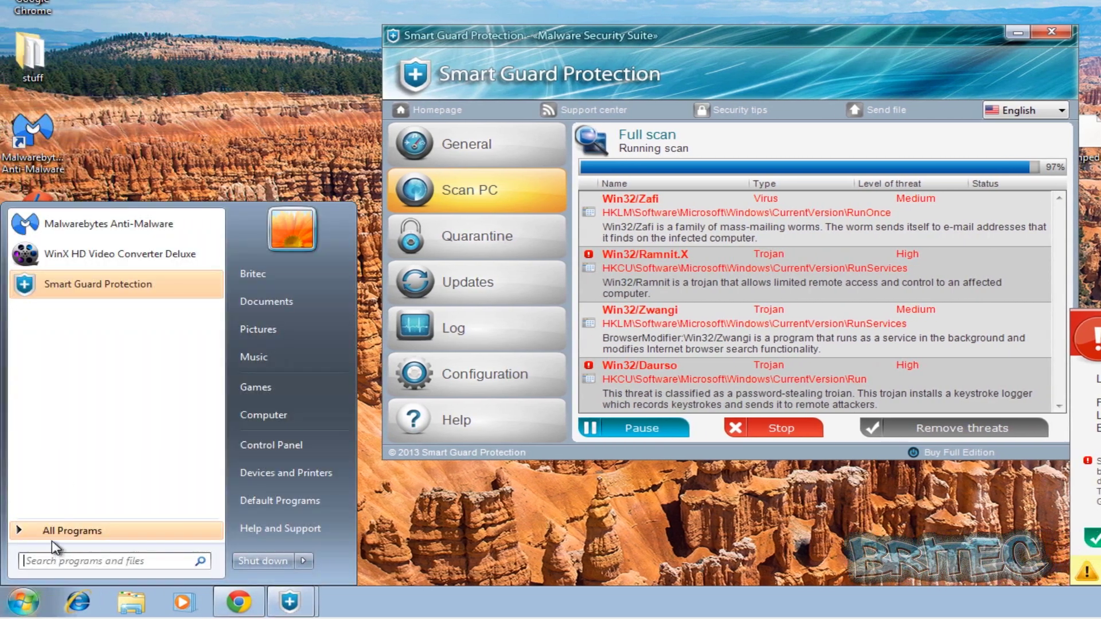
{"action": "left_click", "coordinate": [74, 561]}
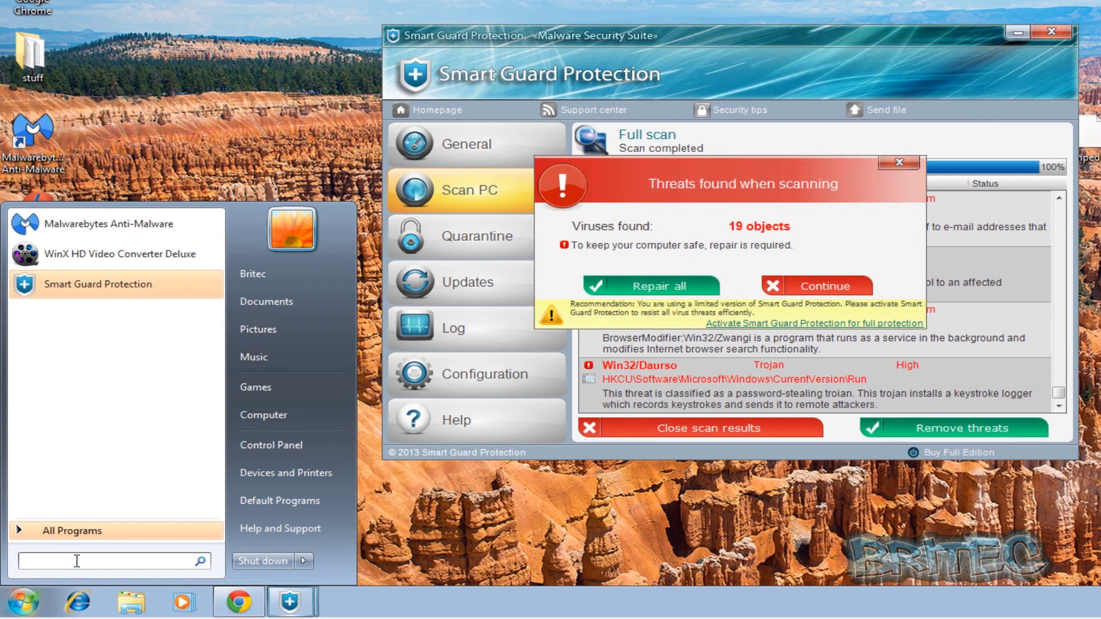
{"action": "type", "text": "regedi"}
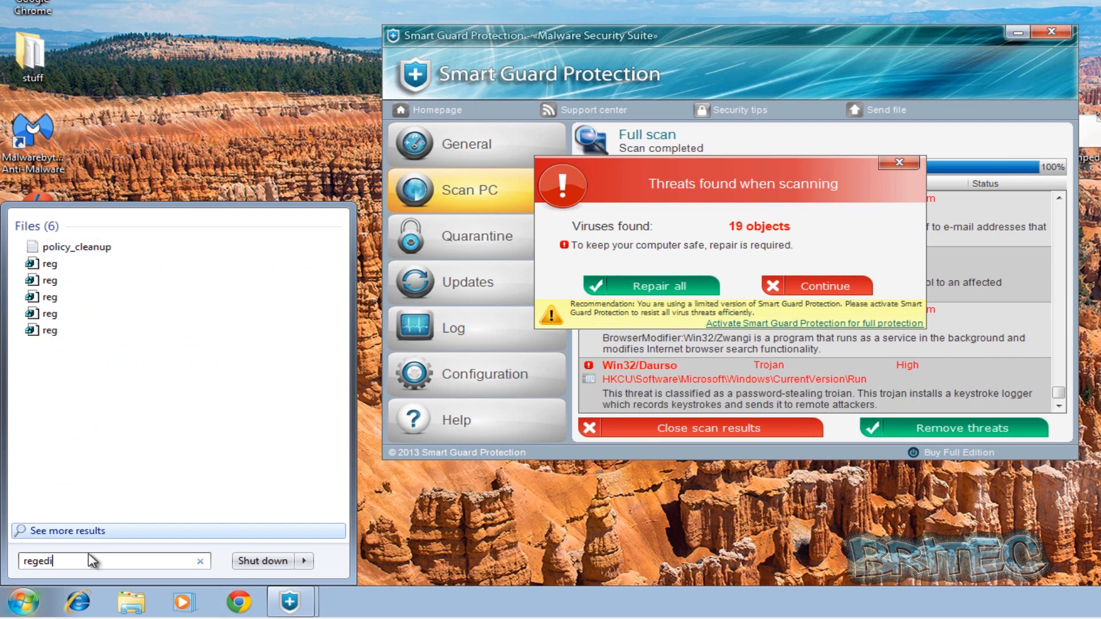
{"action": "type", "text": "t"}
{"action": "left_click", "coordinate": [56, 250]}
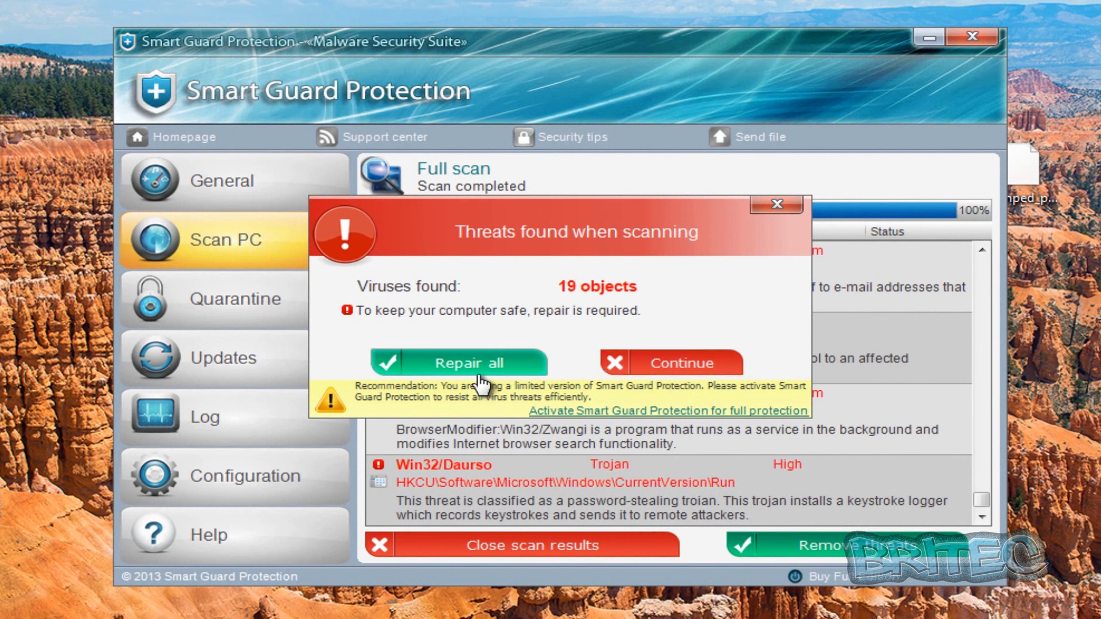
{"action": "left_click", "coordinate": [437, 368]}
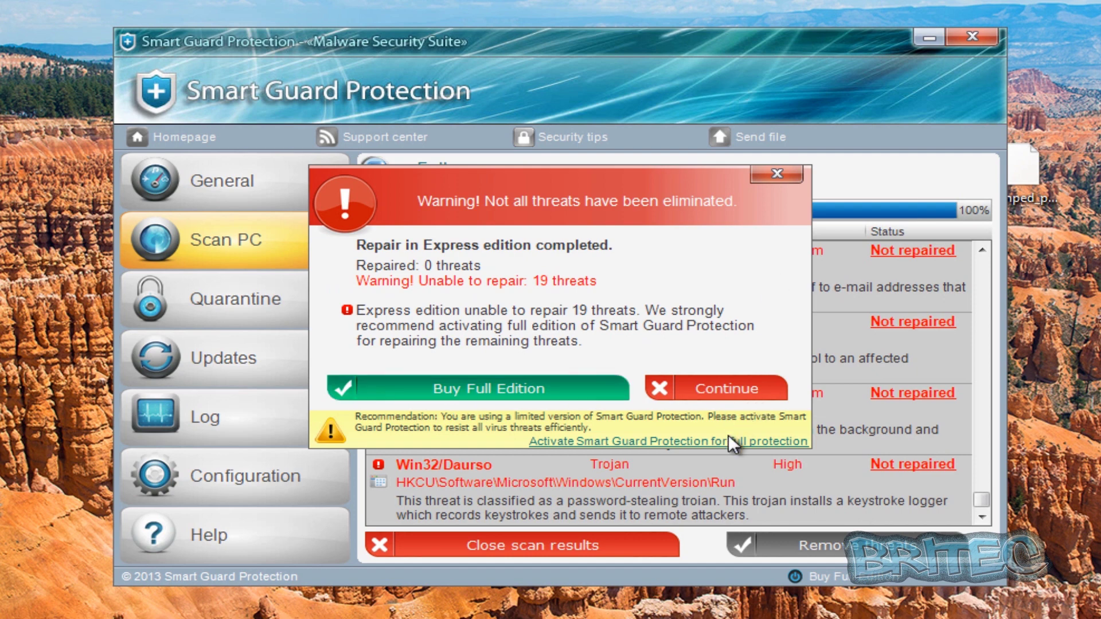
{"action": "left_click", "coordinate": [693, 443]}
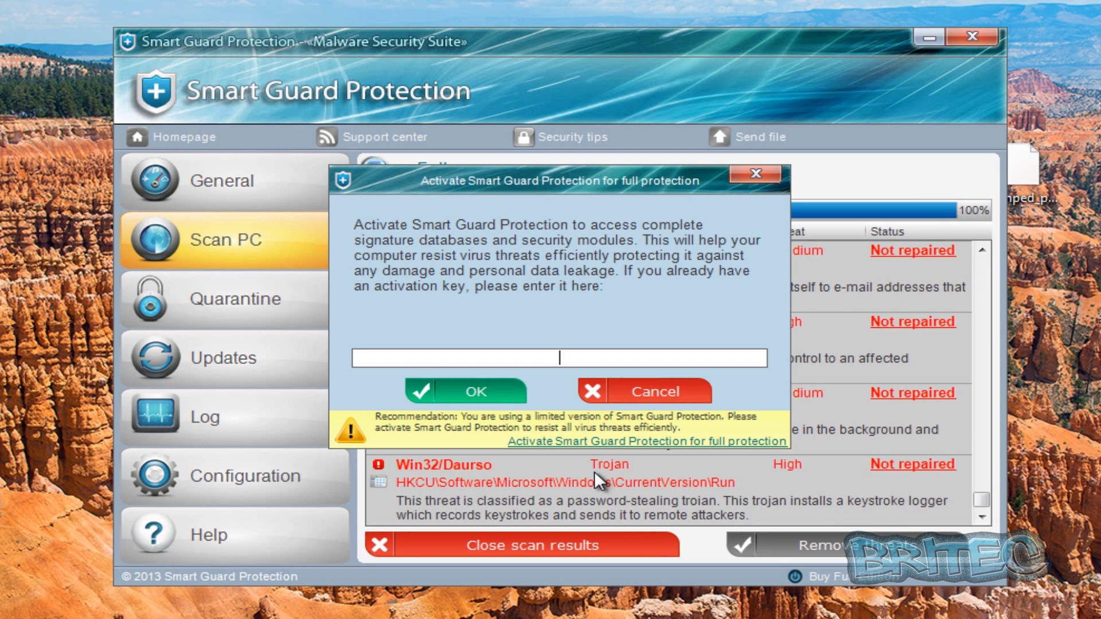
Close the Smart Guard activation window without entering a key.
{"action": "left_click", "coordinate": [744, 176]}
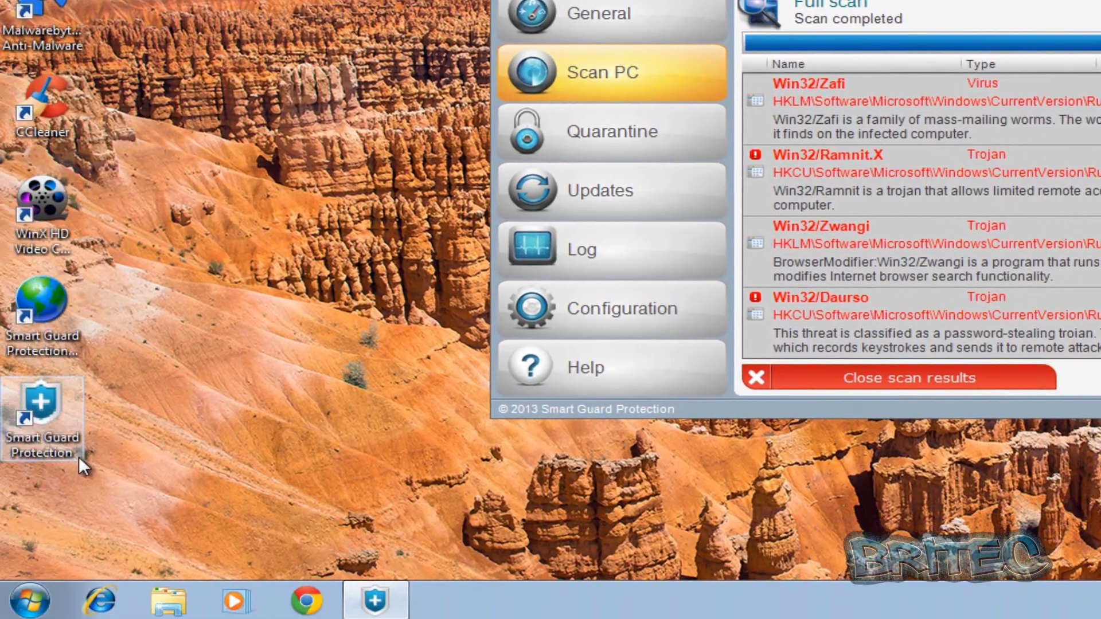
Read the Smart Guard shortcut's target (C:\ProgramData\7DVgp7n3), then open Computer and select Local Disk (C:).
{"action": "right_click", "coordinate": [29, 408]}
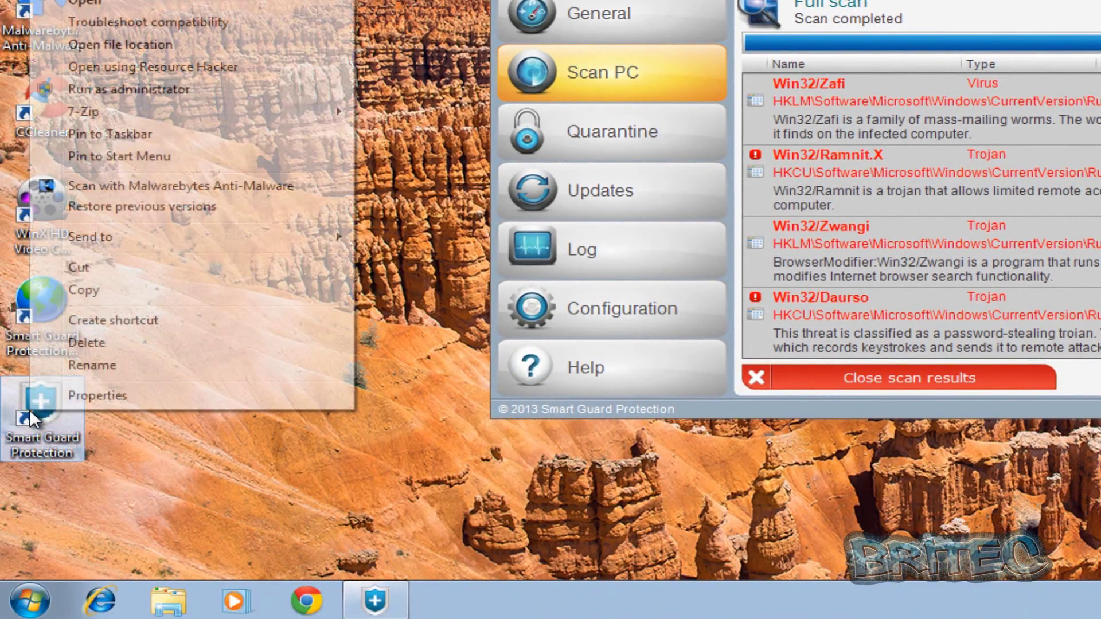
{"action": "left_click", "coordinate": [83, 395]}
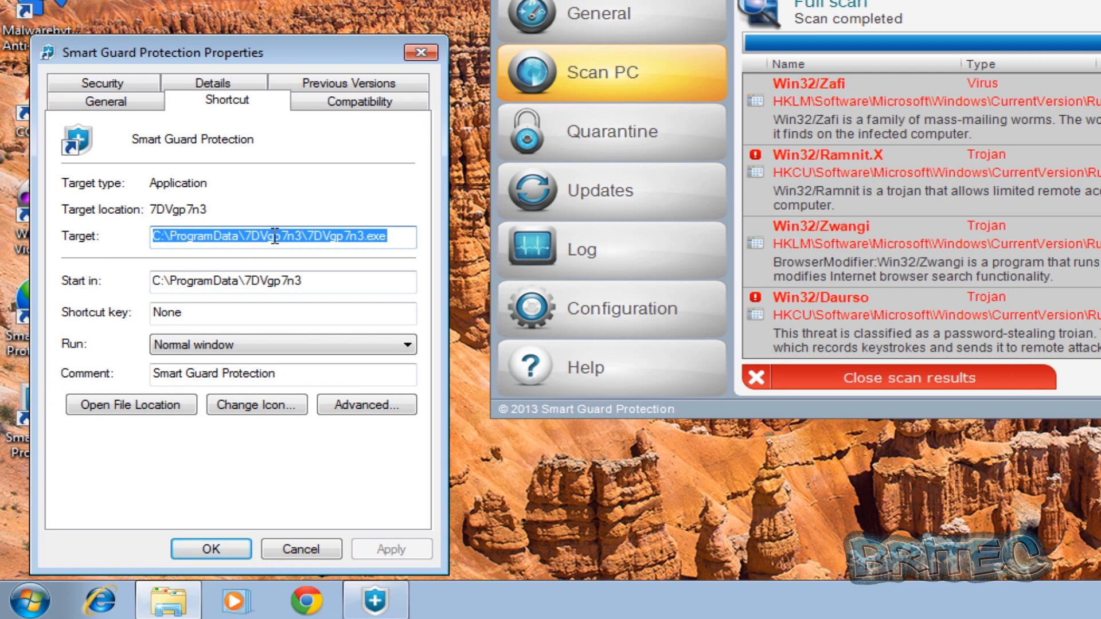
{"action": "left_click", "coordinate": [287, 551]}
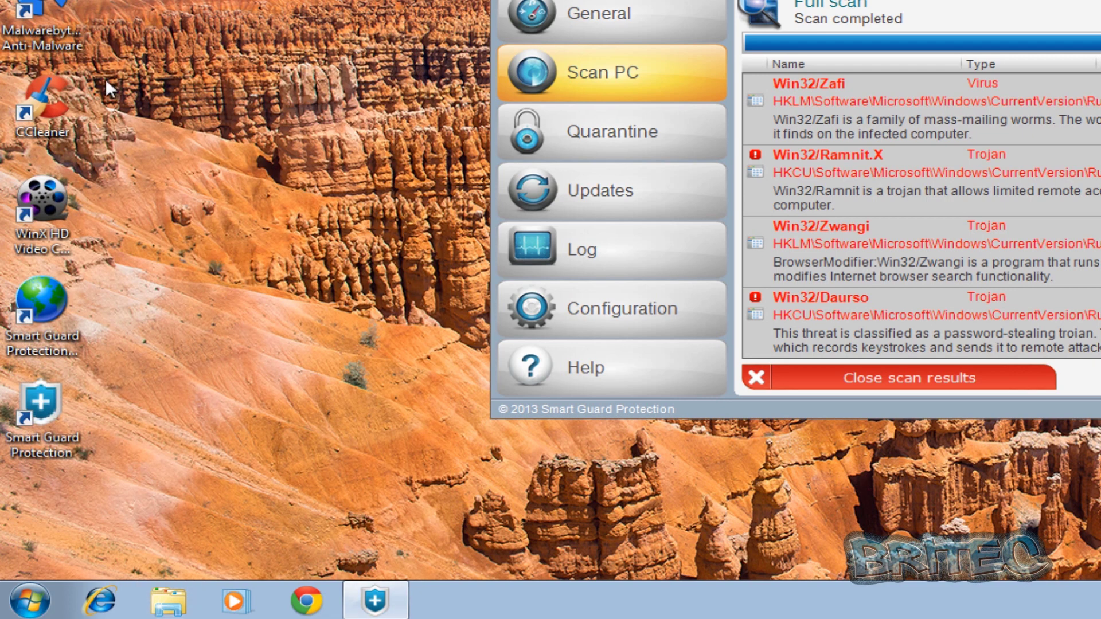
{"action": "left_click", "coordinate": [30, 600]}
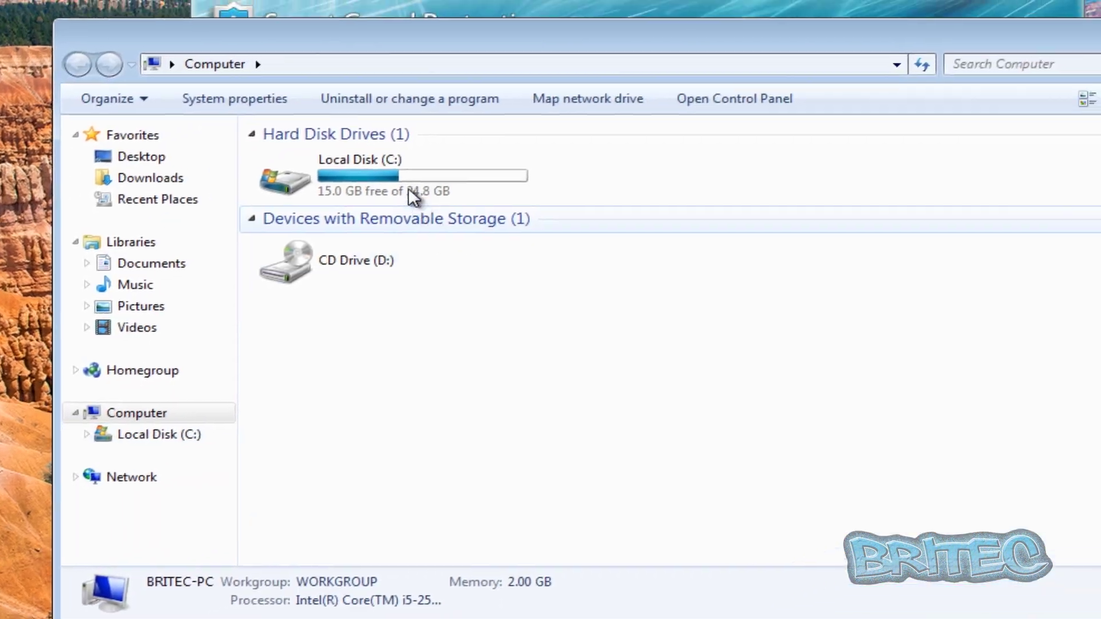
{"action": "left_click", "coordinate": [312, 177]}
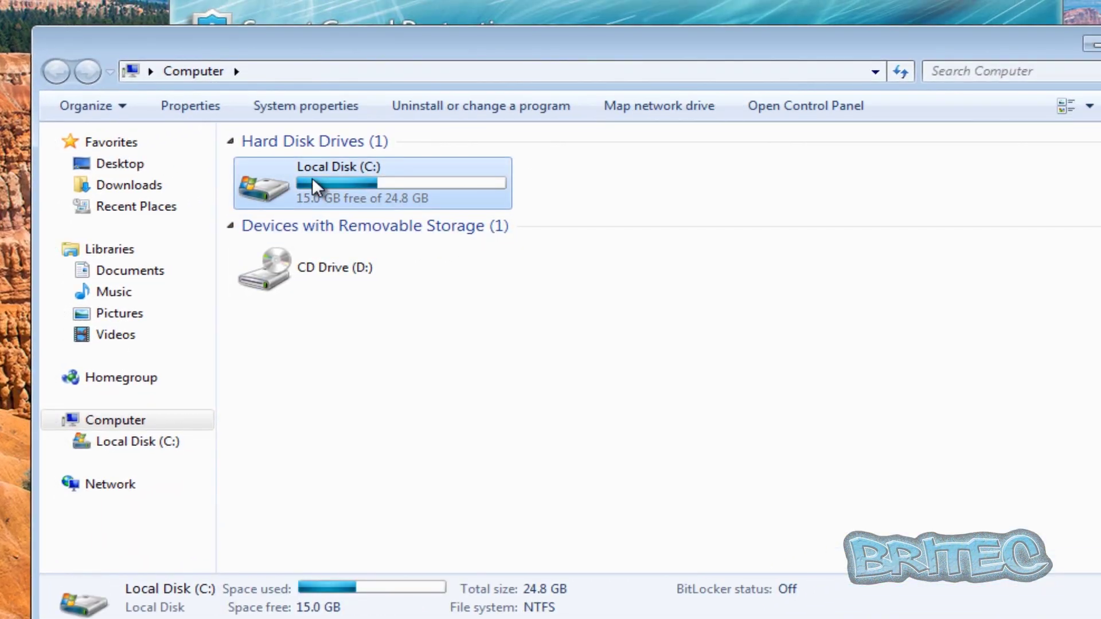
Set Folder Options to show hidden files and folders and known file extensions.
{"action": "left_click", "coordinate": [124, 104]}
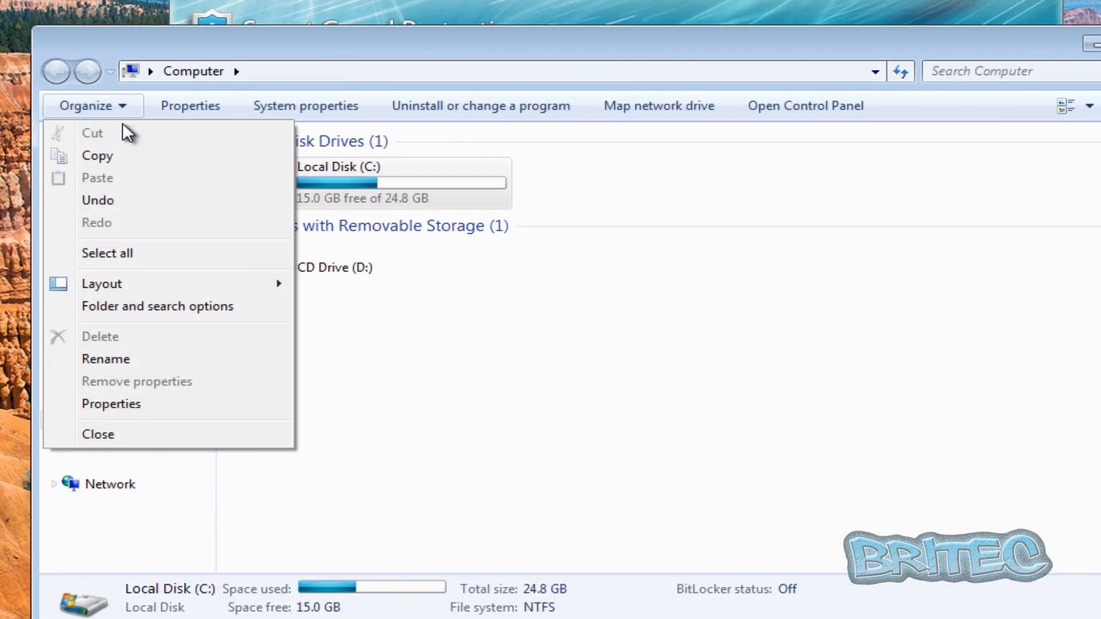
{"action": "left_click", "coordinate": [141, 309]}
{"action": "left_click", "coordinate": [149, 157]}
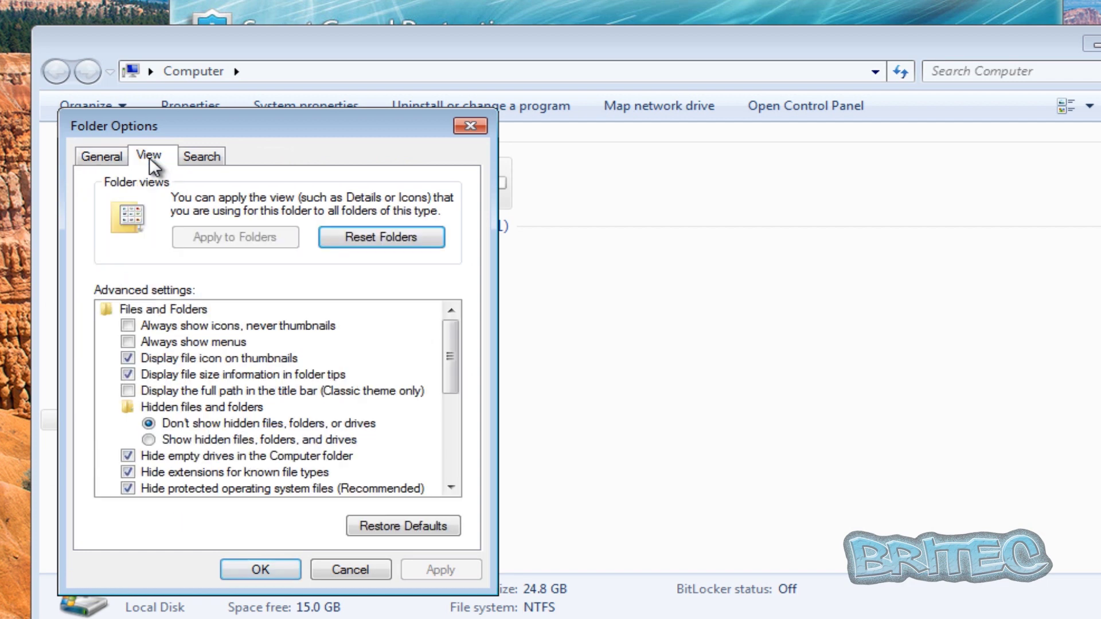
{"action": "left_click", "coordinate": [168, 441]}
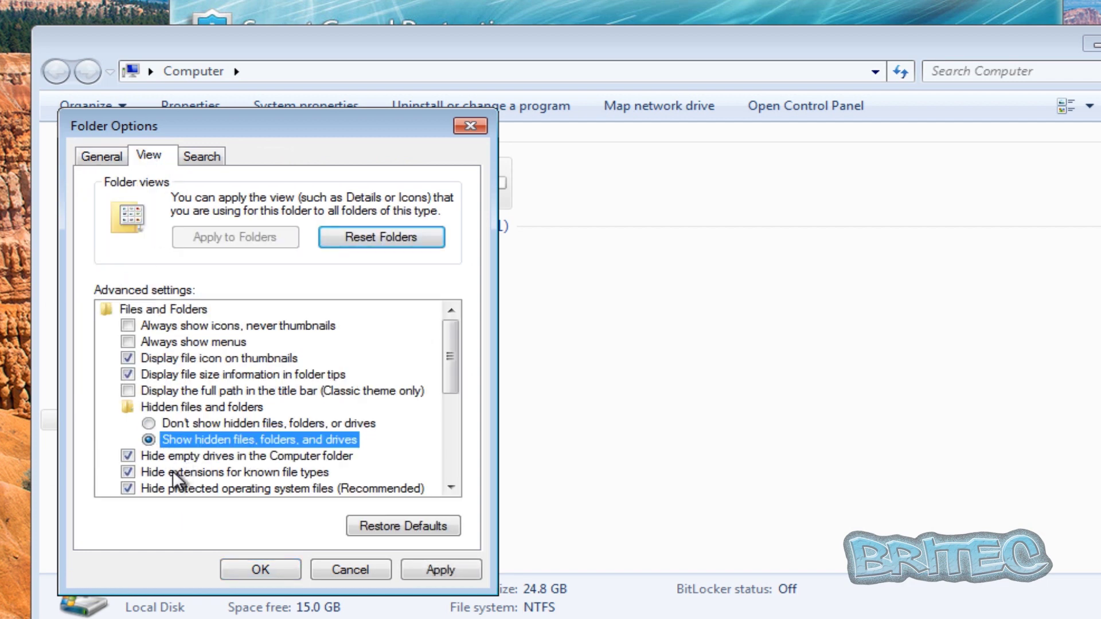
{"action": "left_click", "coordinate": [128, 472]}
{"action": "left_click", "coordinate": [260, 569]}
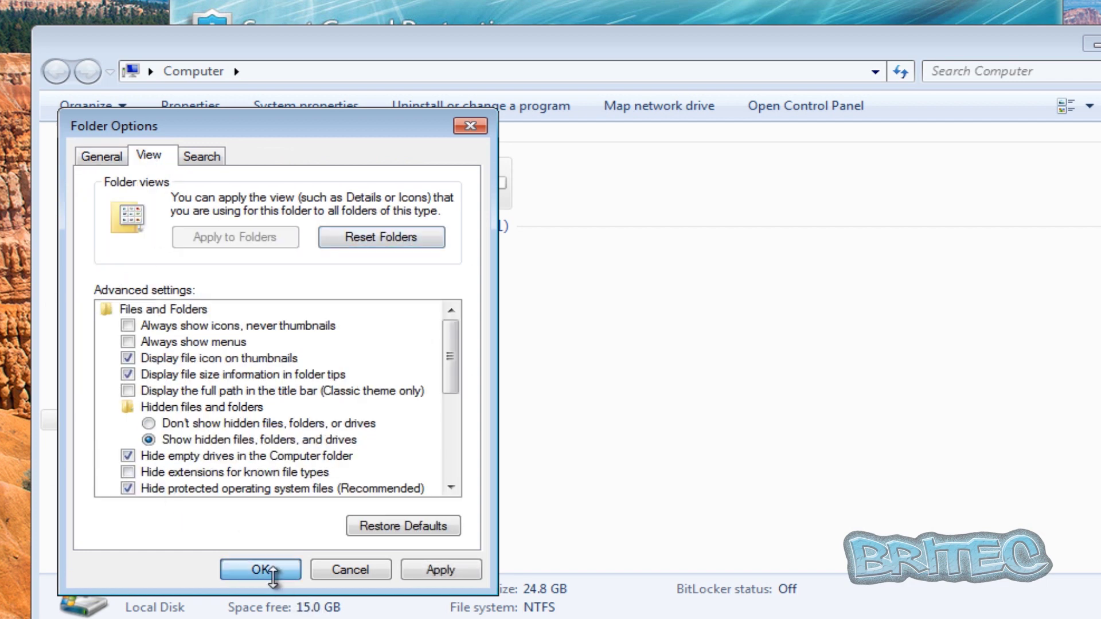
Open the C:\ProgramData\7DVgp7n3 folder.
{"action": "double_click", "coordinate": [342, 191]}
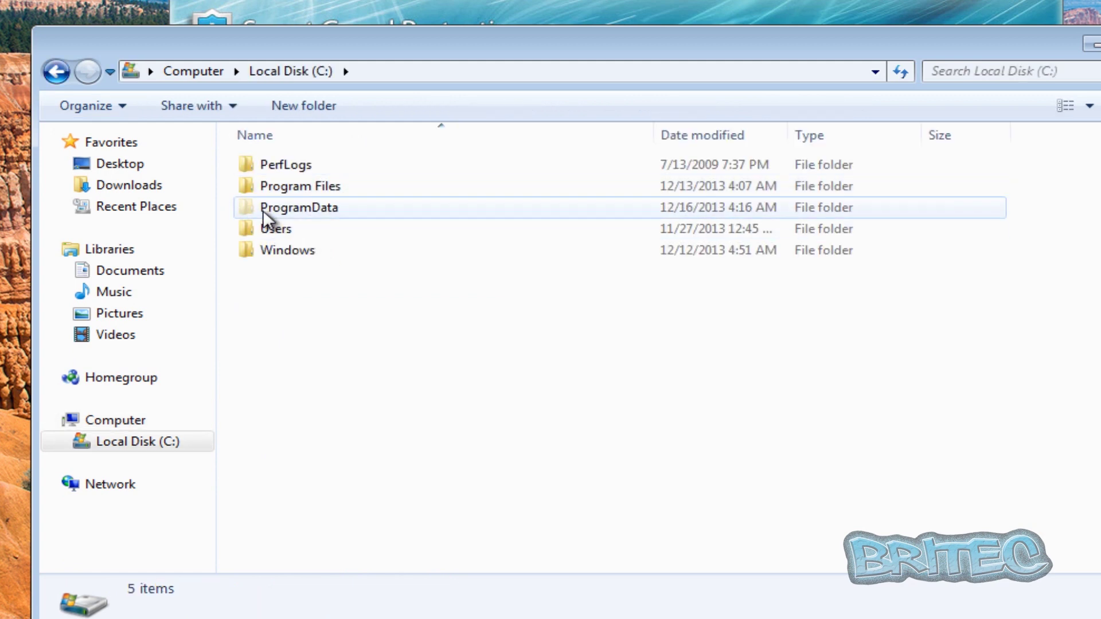
{"action": "double_click", "coordinate": [283, 207]}
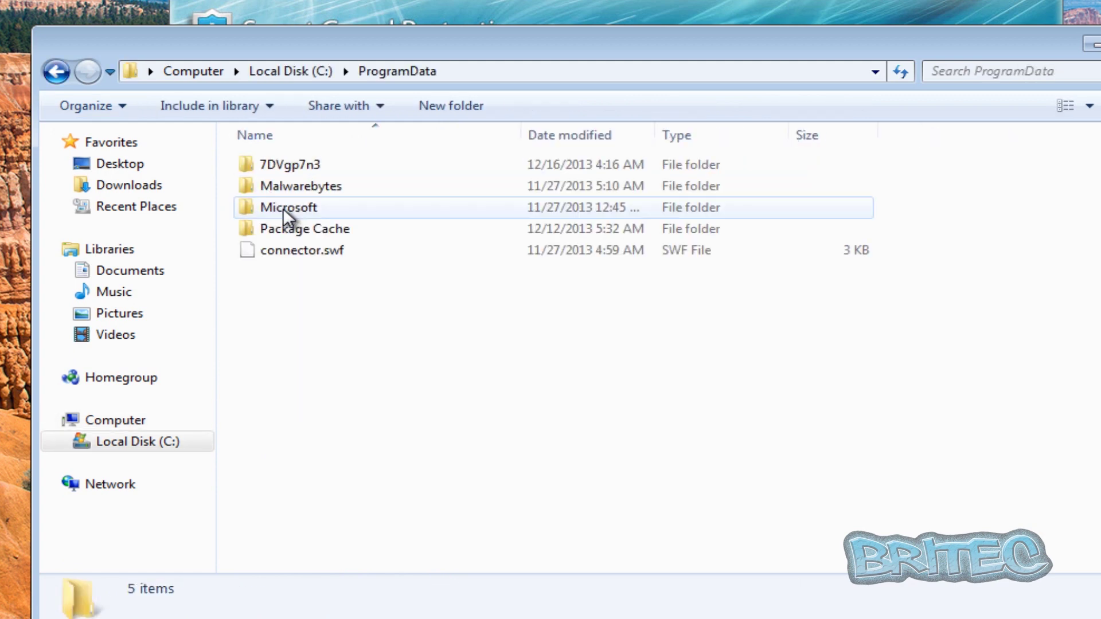
{"action": "double_click", "coordinate": [276, 165]}
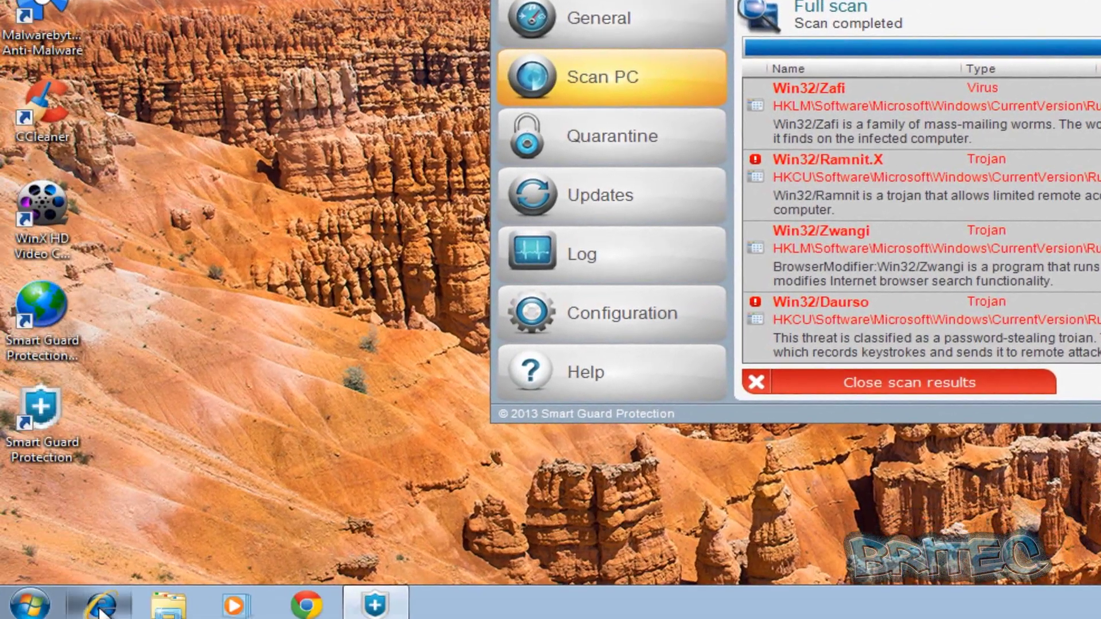
{"action": "left_click", "coordinate": [98, 603]}
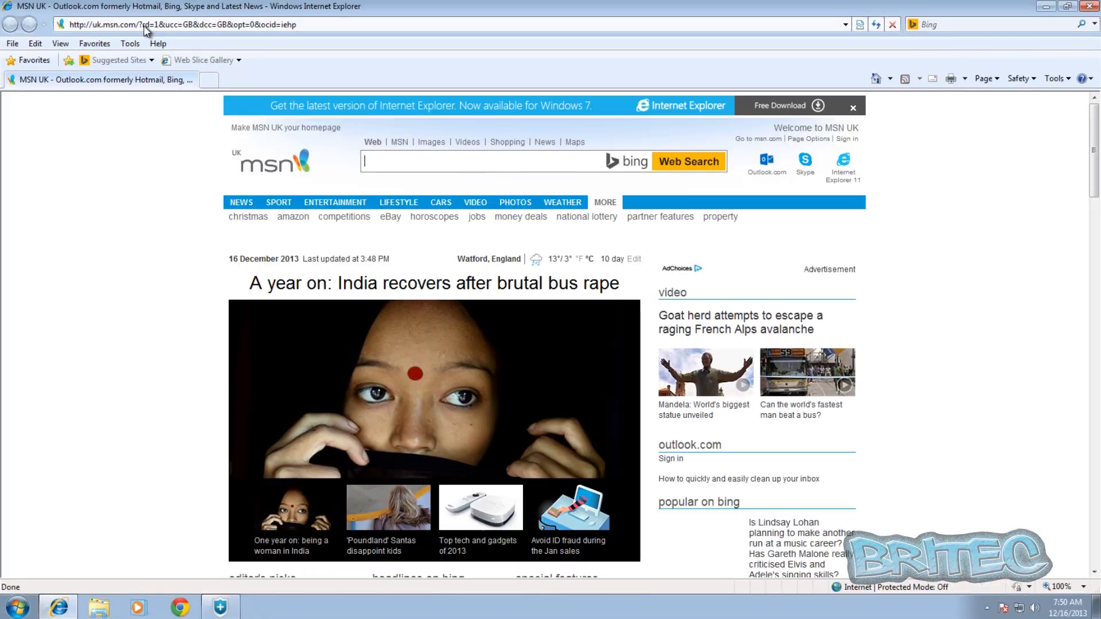
{"action": "left_click", "coordinate": [133, 28]}
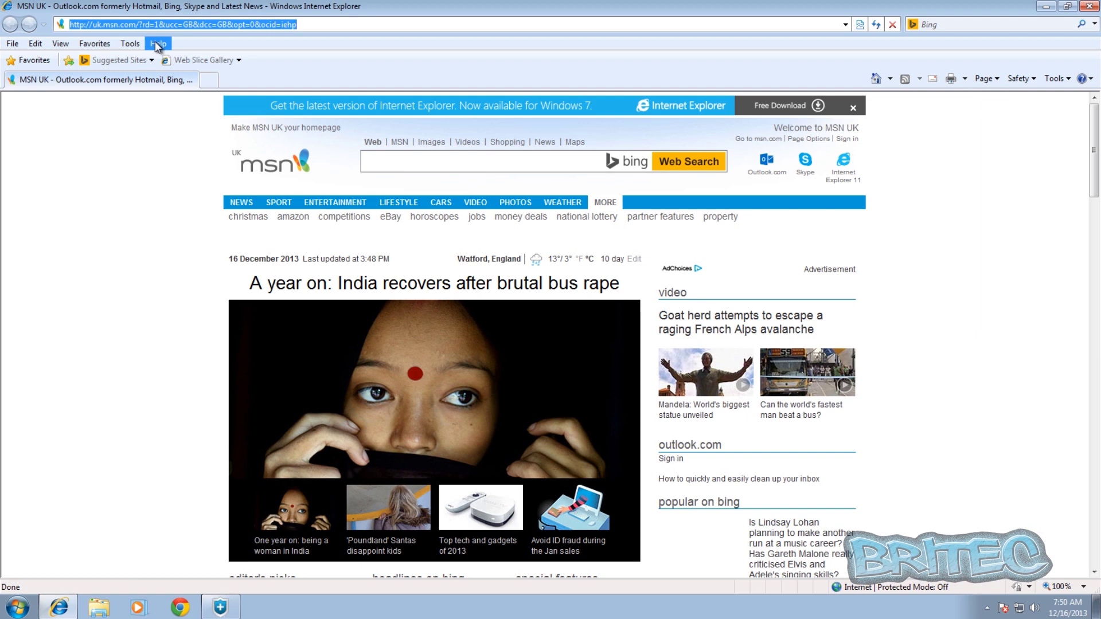
{"action": "type", "text": "google.com/"}
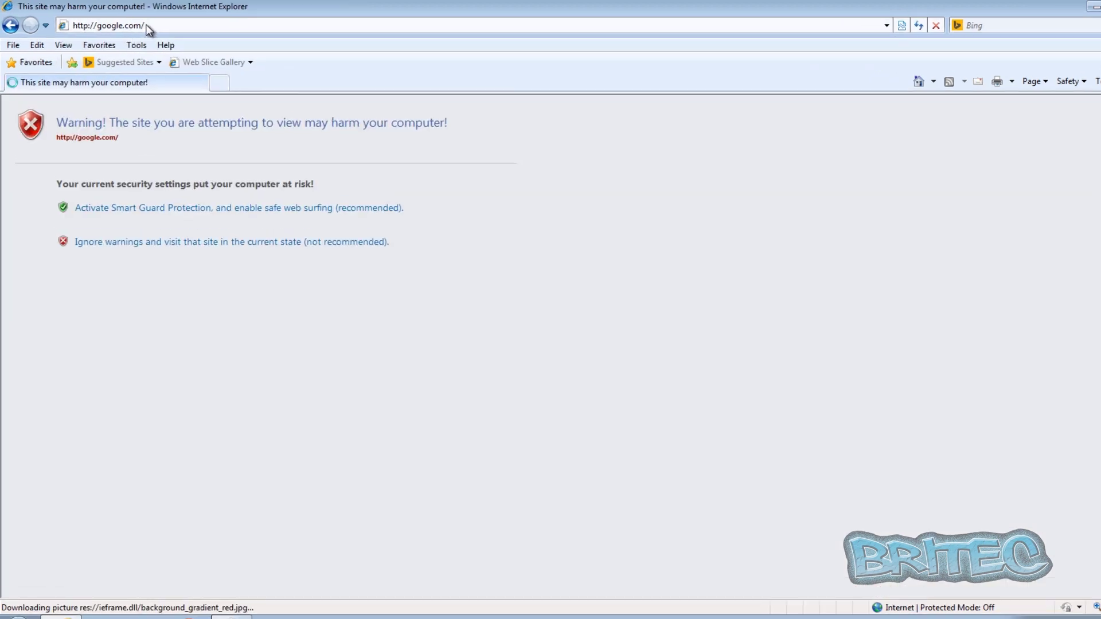
{"action": "left_click", "coordinate": [144, 25]}
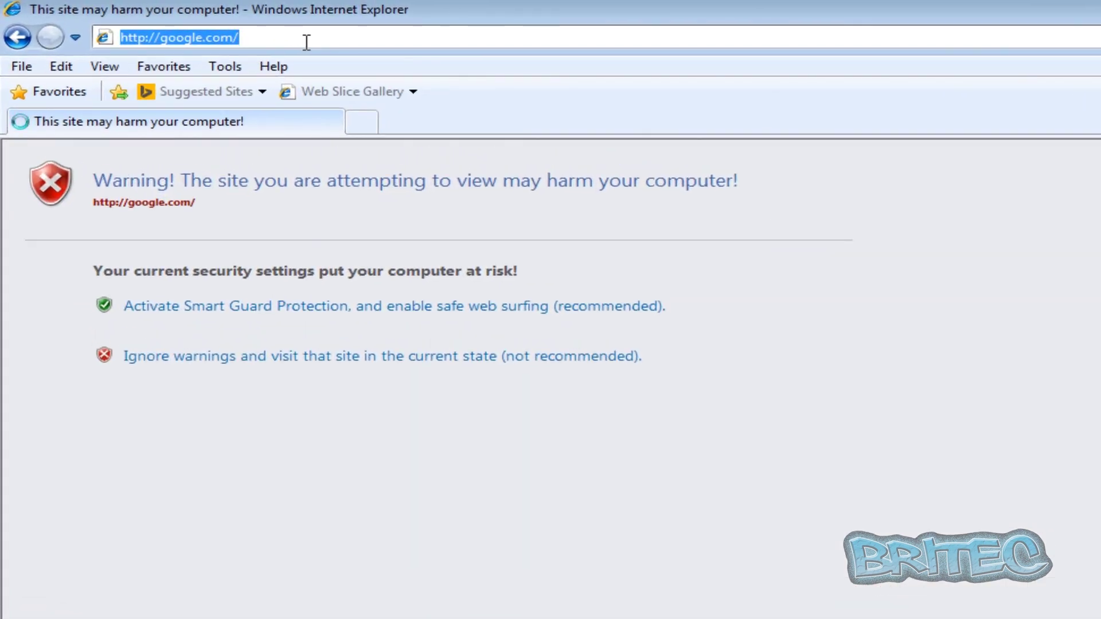
{"action": "type", "text": "ht"}
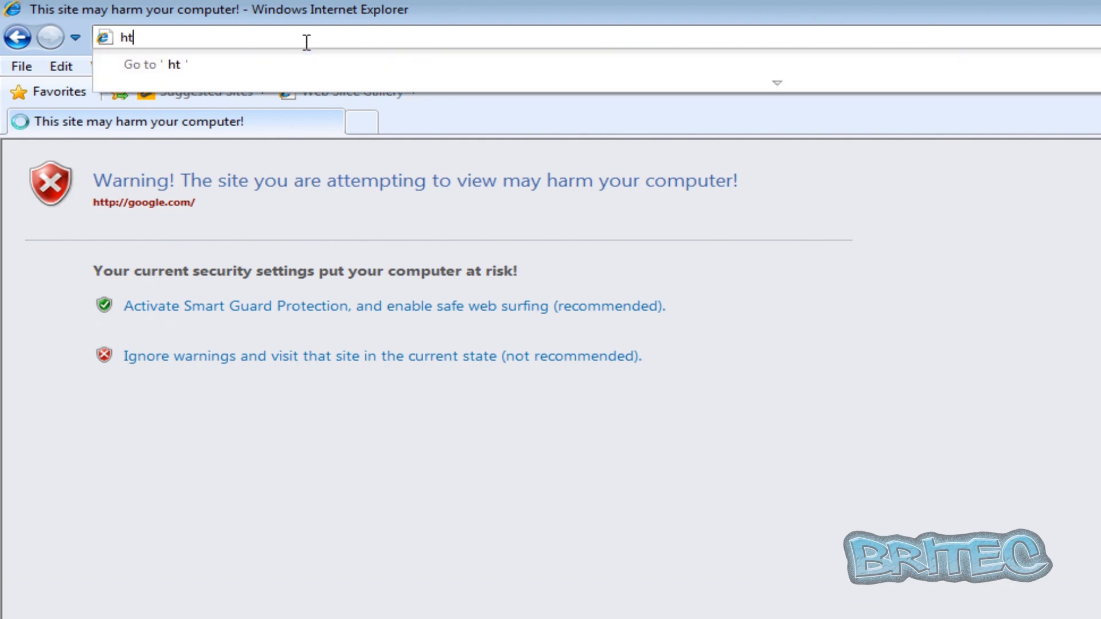
{"action": "type", "text": "tp://www."}
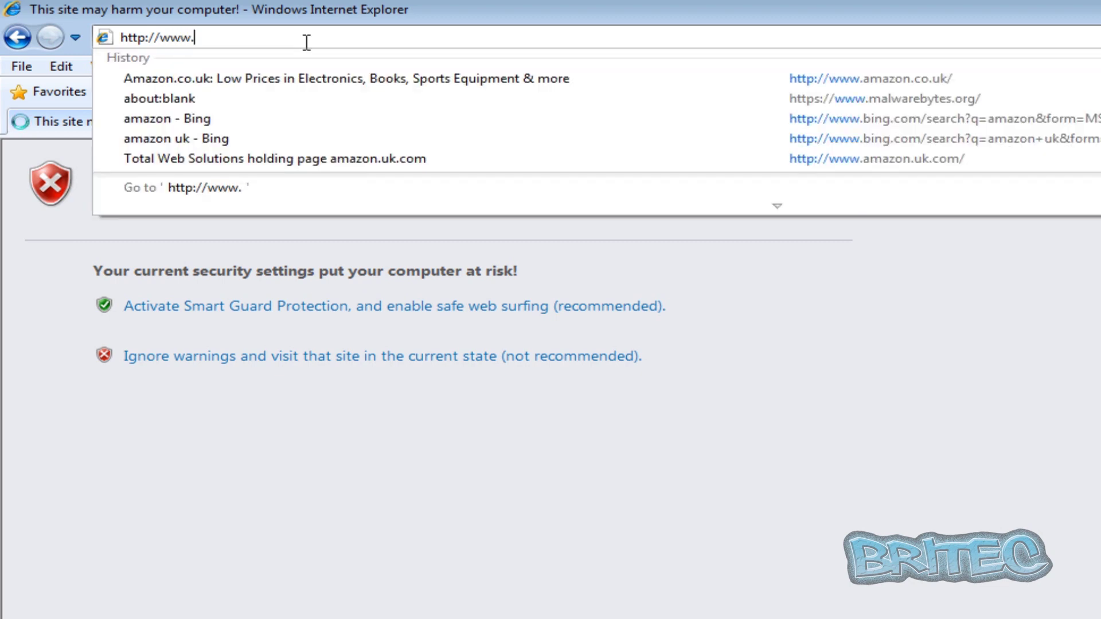
{"action": "type", "text": "malwareb"}
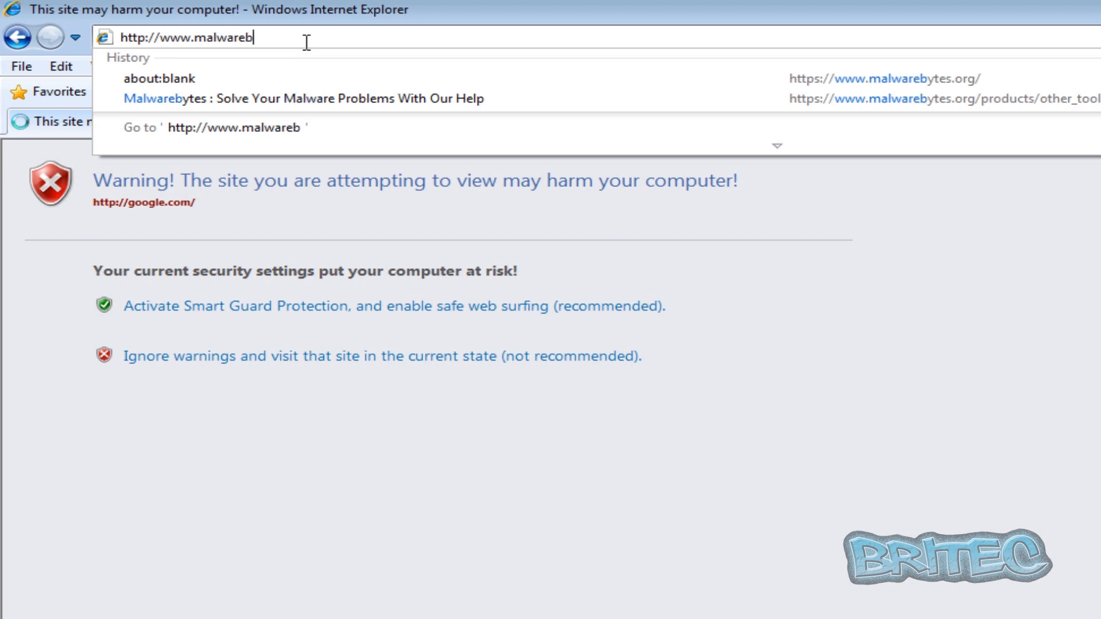
{"action": "type", "text": "ytes.org"}
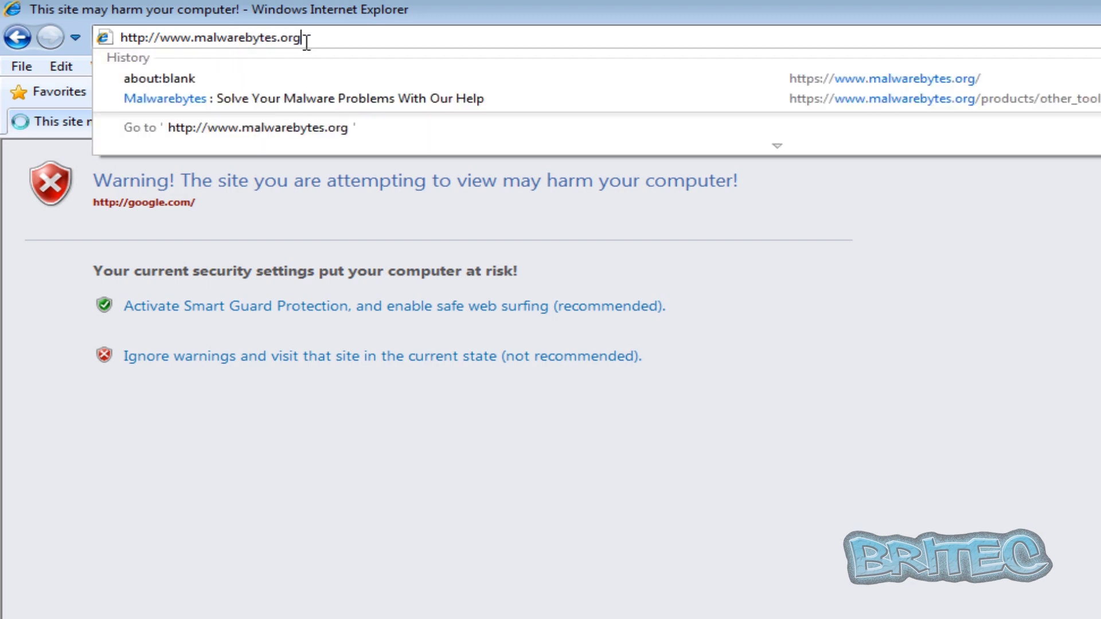
{"action": "key", "text": "Return"}
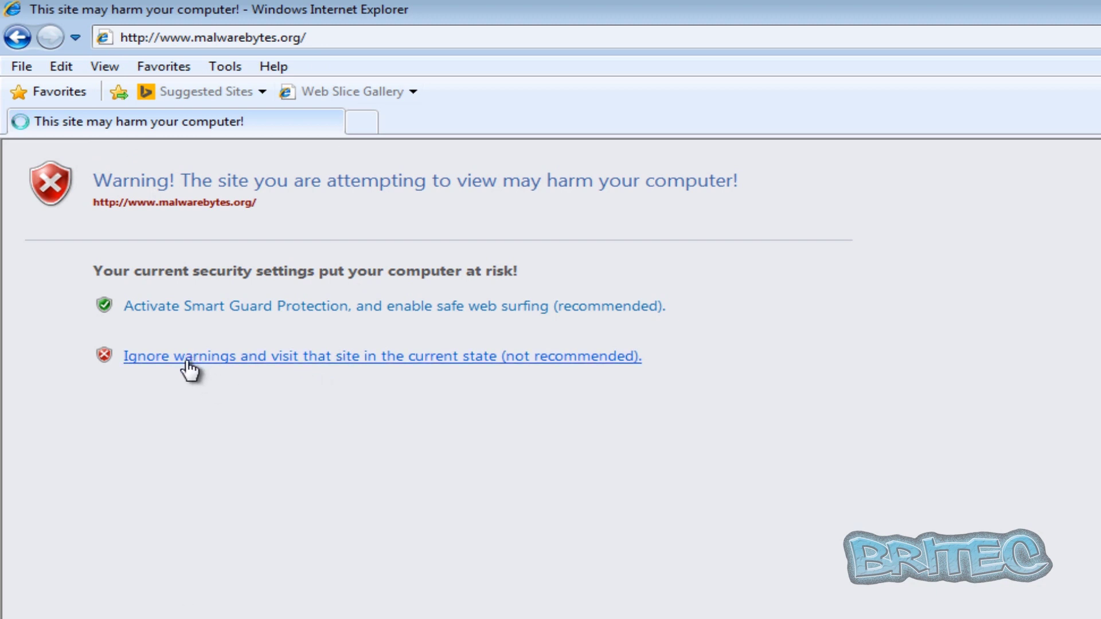
Ignore the fake warnings to reach Malwarebytes' Other Tools page and request the Chameleon download.
{"action": "left_click", "coordinate": [313, 359]}
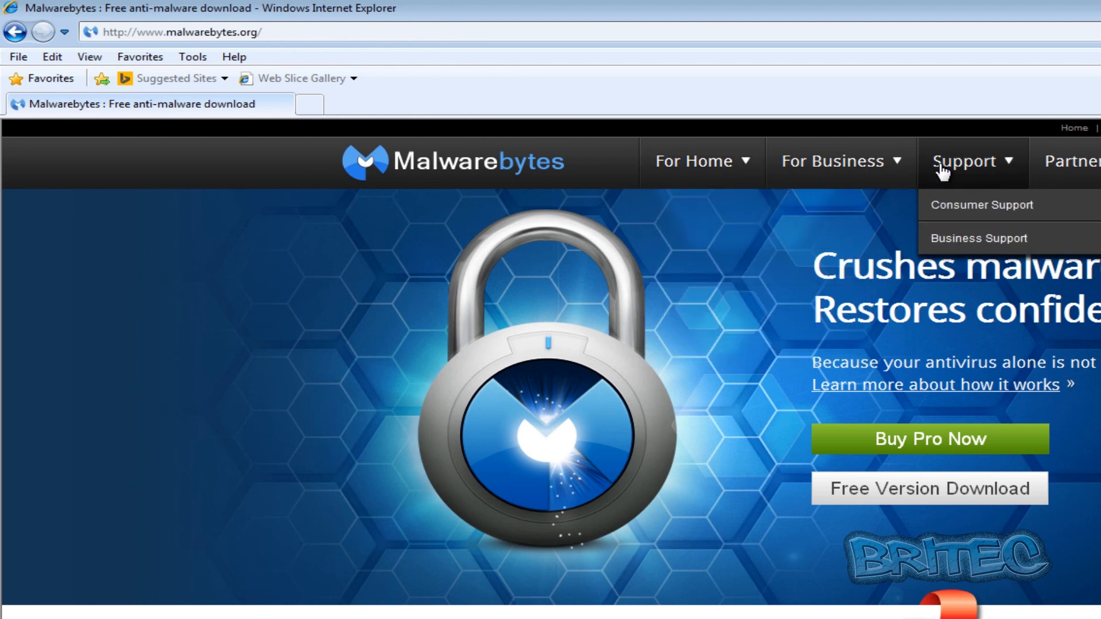
{"action": "mouse_move", "coordinate": [745, 175]}
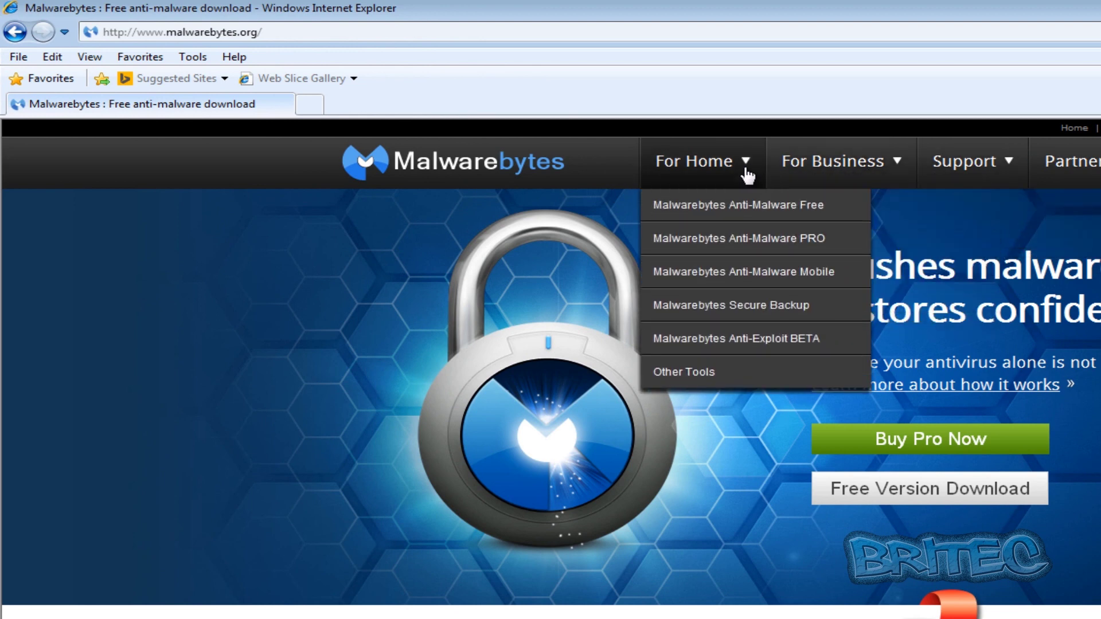
{"action": "left_click", "coordinate": [710, 373]}
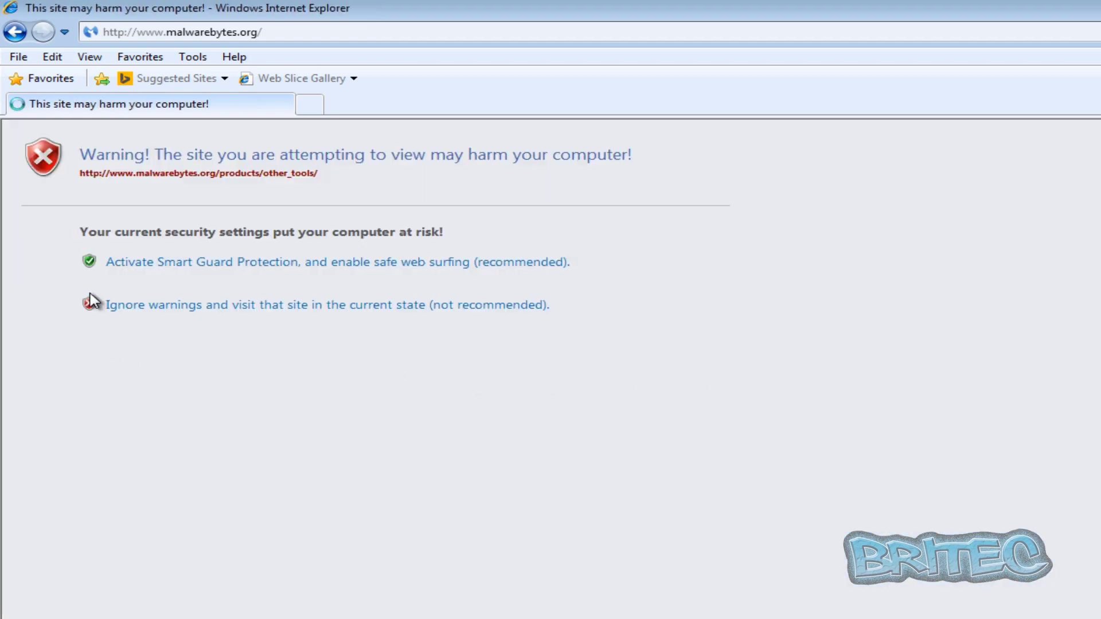
{"action": "left_click", "coordinate": [289, 310]}
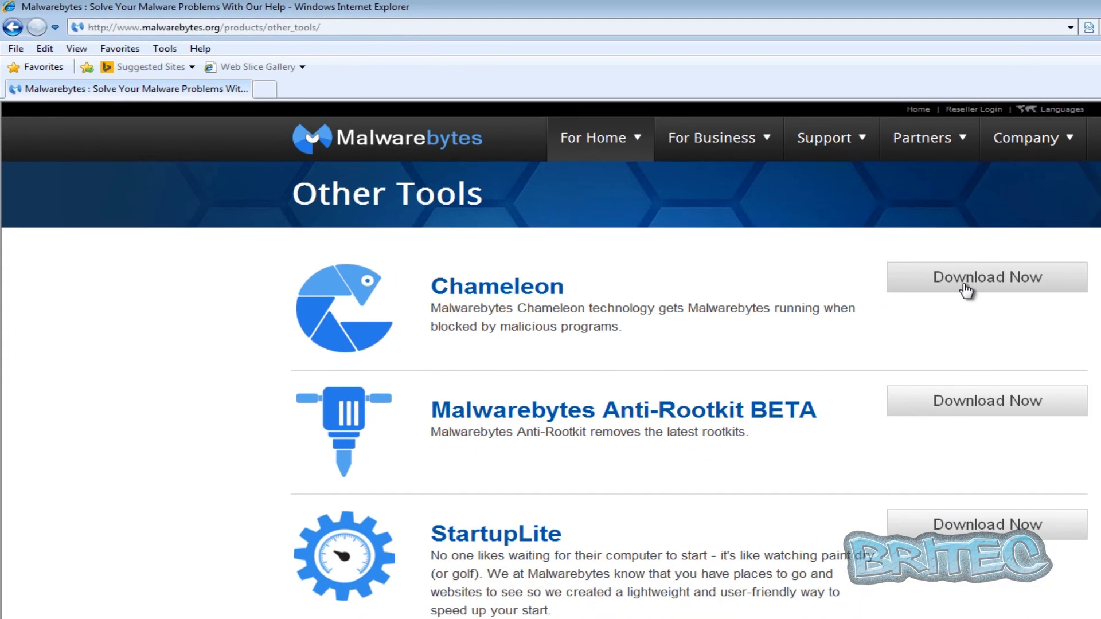
{"action": "left_click", "coordinate": [966, 291]}
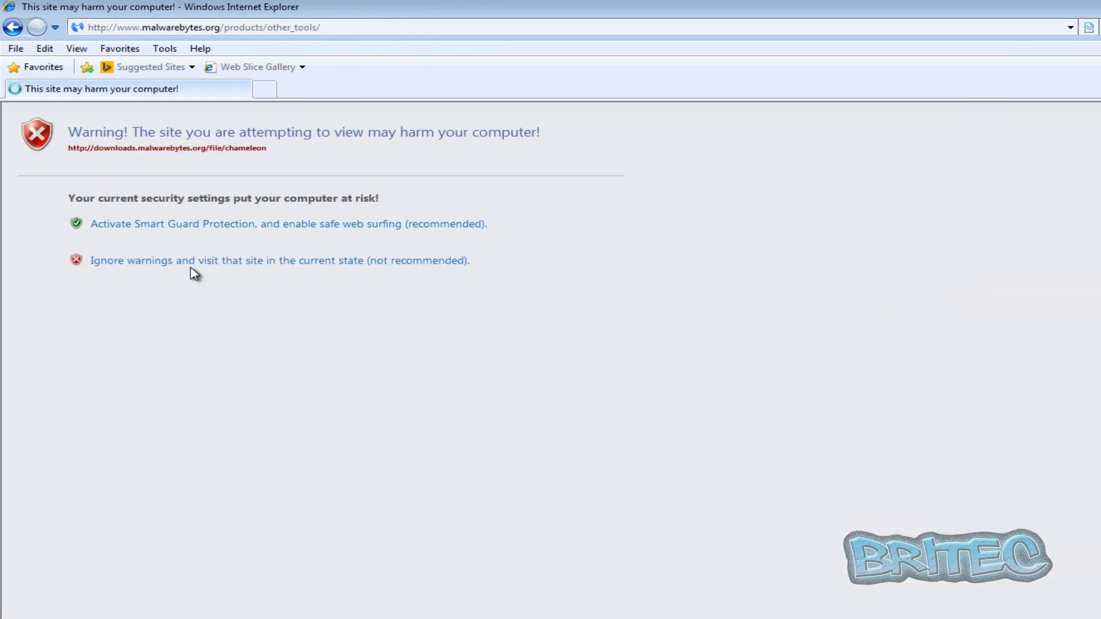
Bypass the warning and save the Chameleon zip to the Desktop.
{"action": "left_click", "coordinate": [195, 270]}
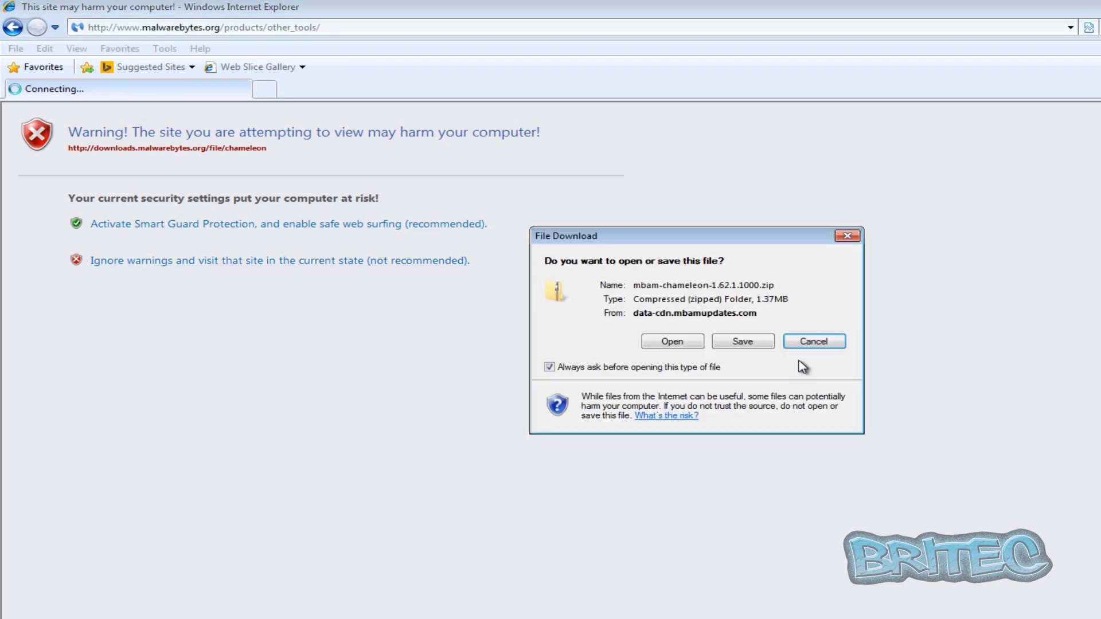
{"action": "left_click", "coordinate": [731, 341]}
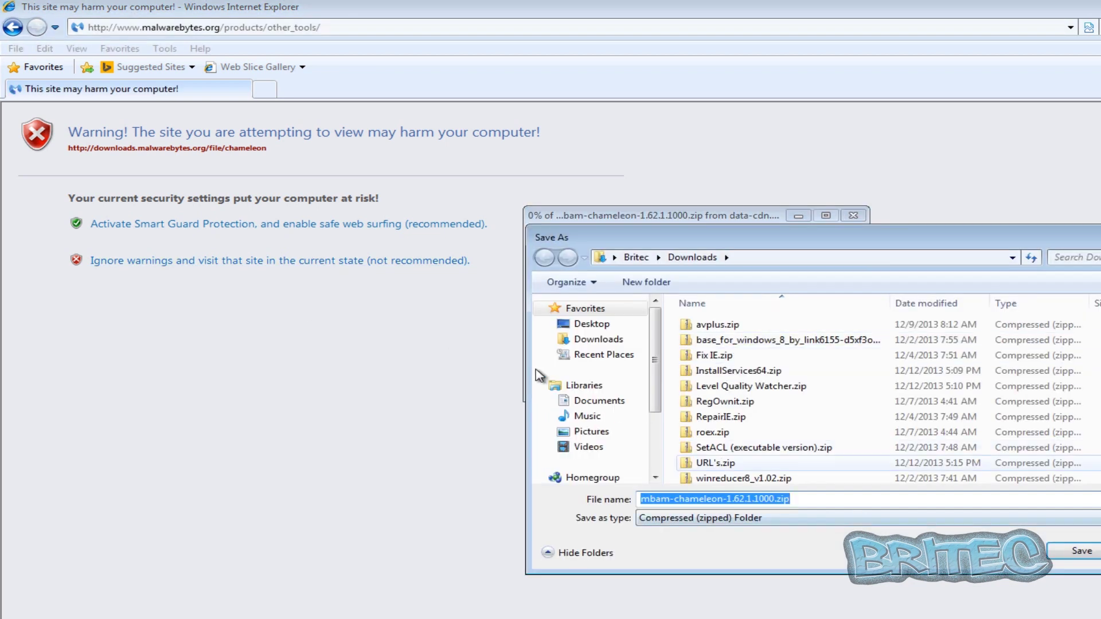
{"action": "left_click", "coordinate": [594, 325]}
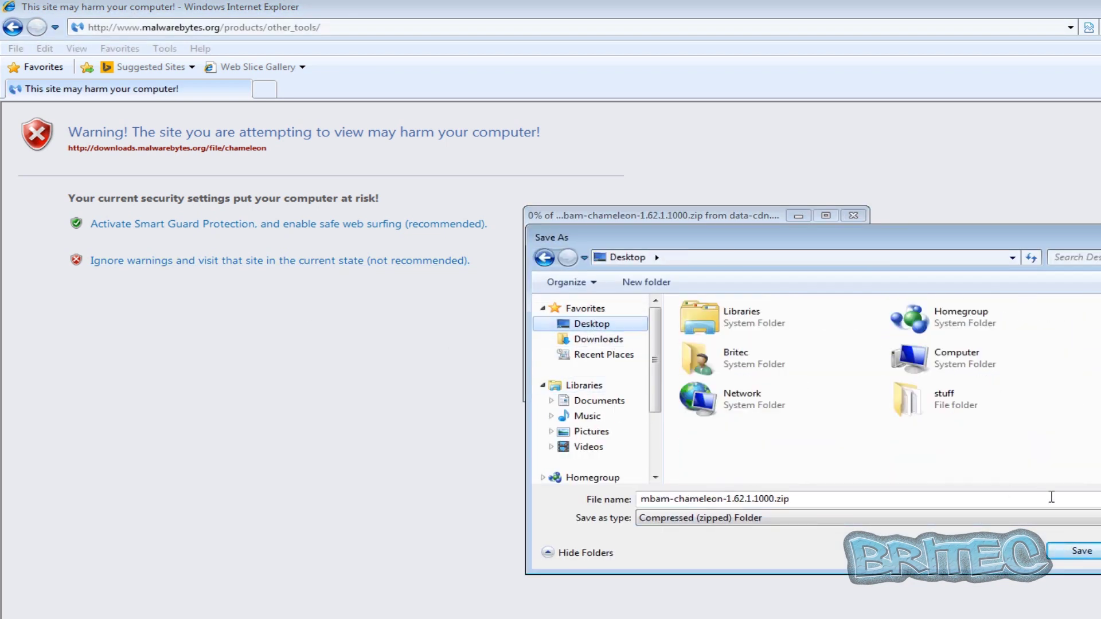
{"action": "left_click", "coordinate": [1081, 552]}
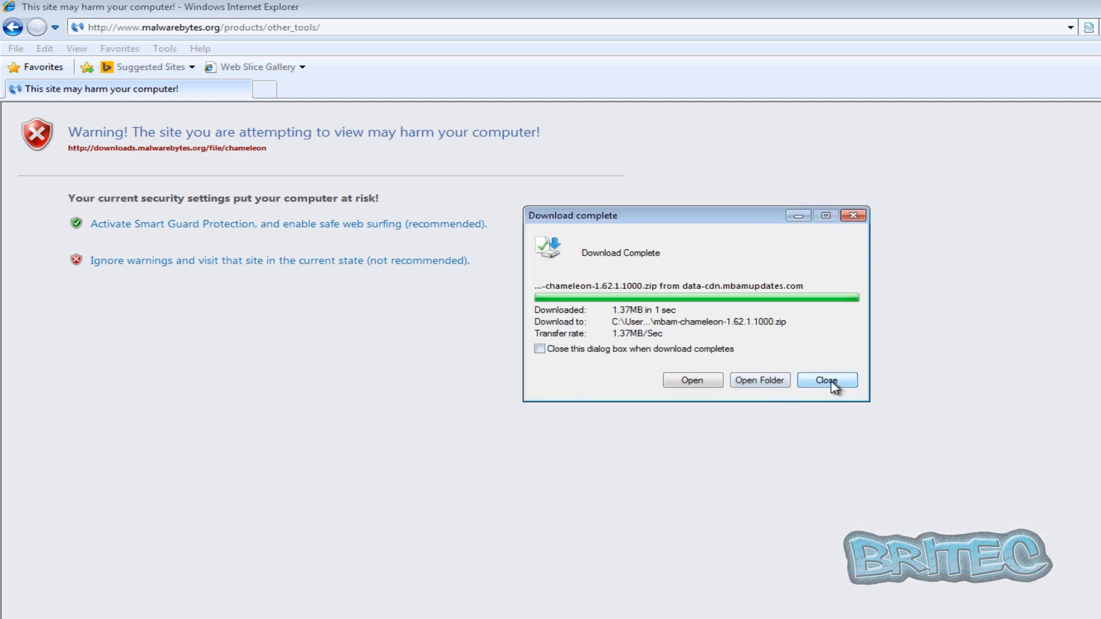
{"action": "left_click", "coordinate": [832, 381]}
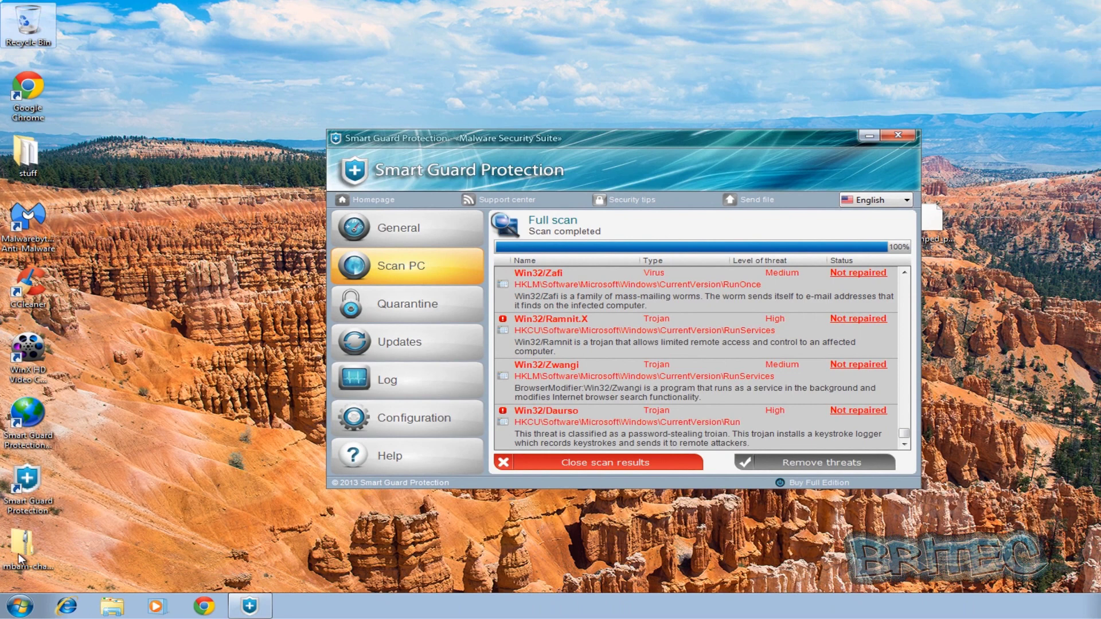
Extract the Chameleon zip into a mbam-chameleon-1.62.1.1000 folder on the Desktop.
{"action": "right_click", "coordinate": [24, 540]}
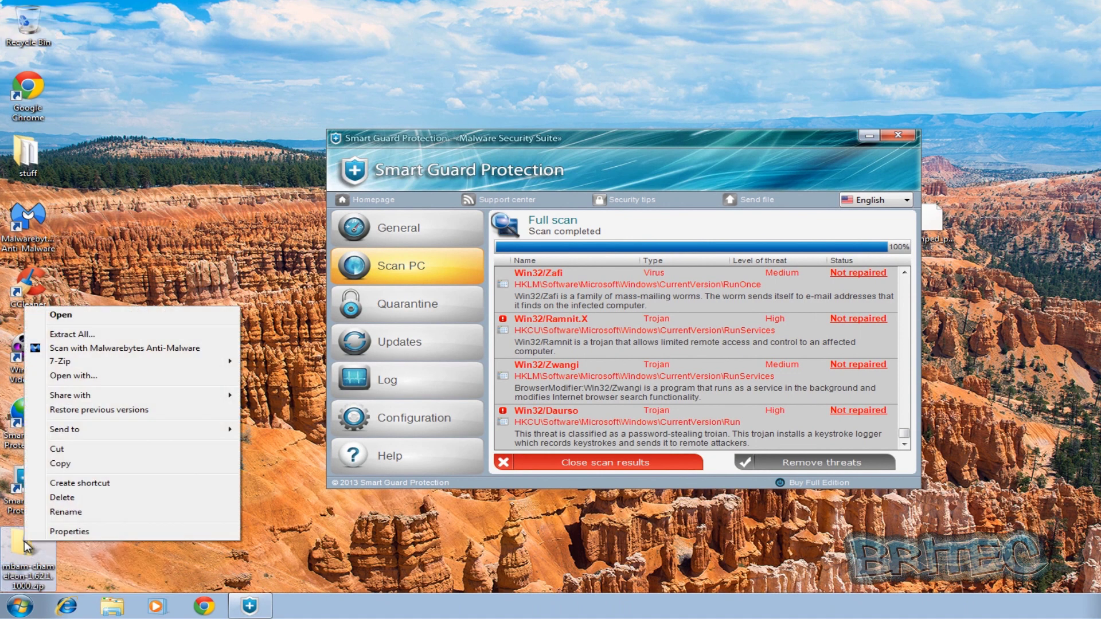
{"action": "mouse_move", "coordinate": [95, 366]}
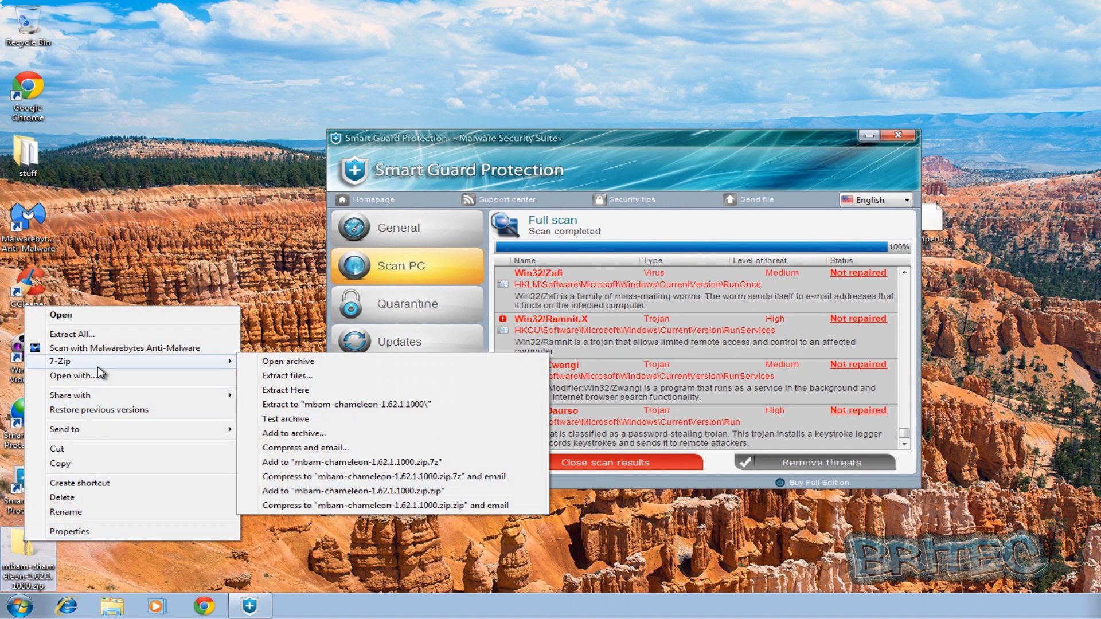
{"action": "left_click", "coordinate": [289, 366]}
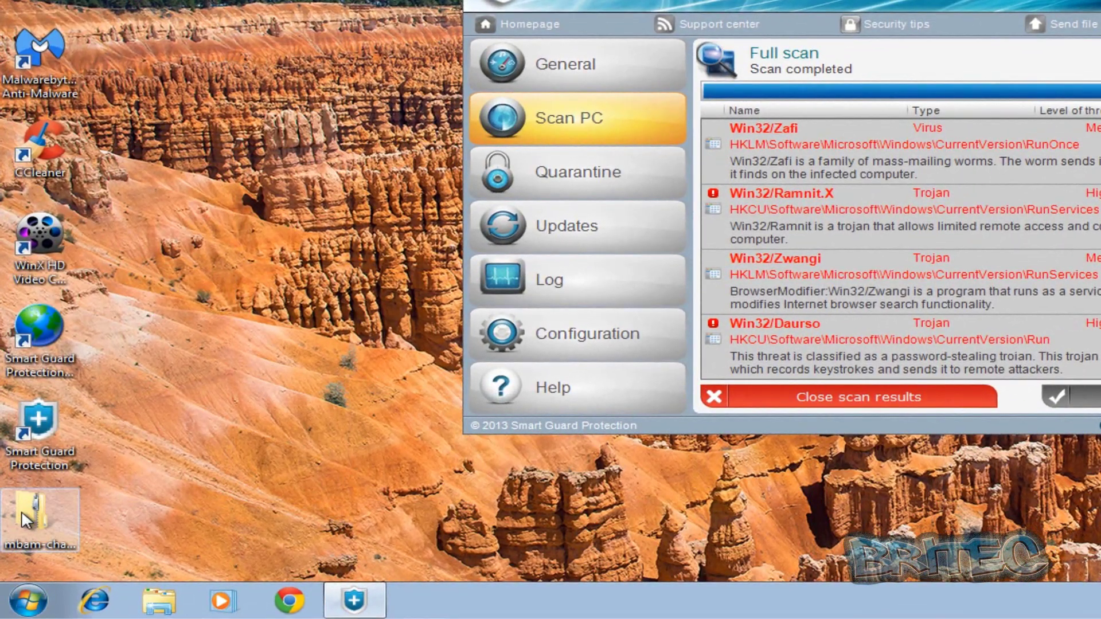
{"action": "right_click", "coordinate": [22, 510]}
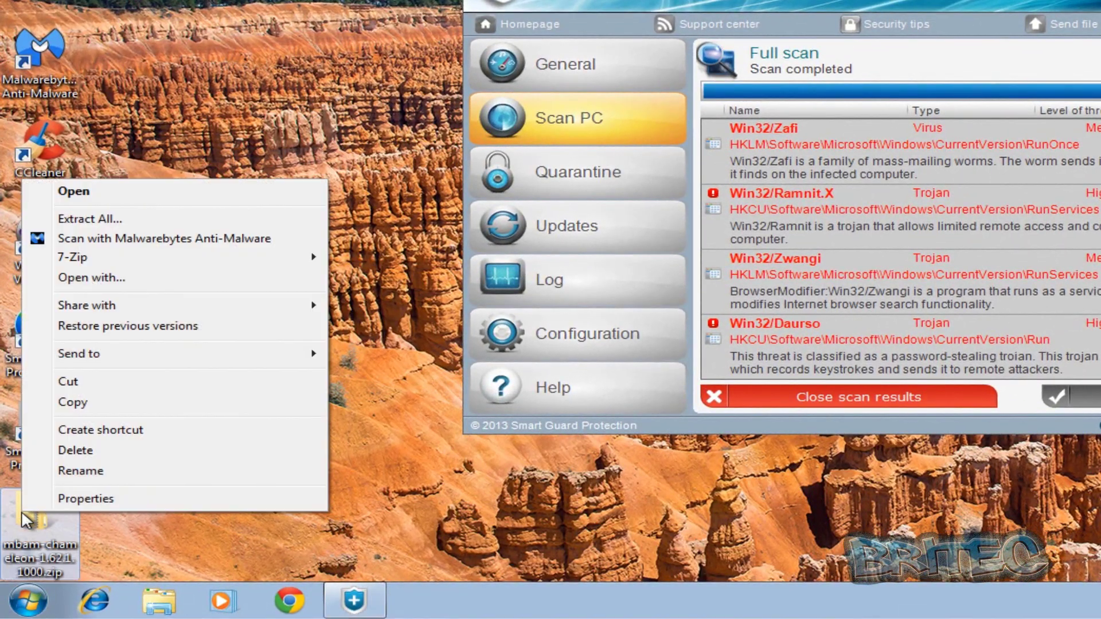
{"action": "left_click", "coordinate": [105, 220]}
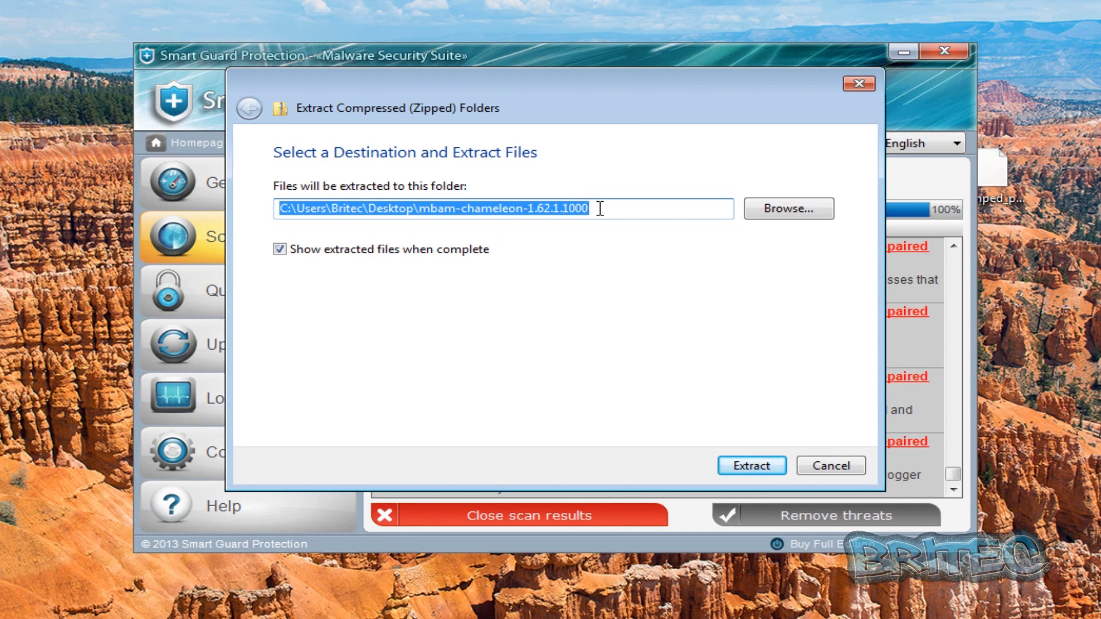
{"action": "left_click", "coordinate": [752, 466]}
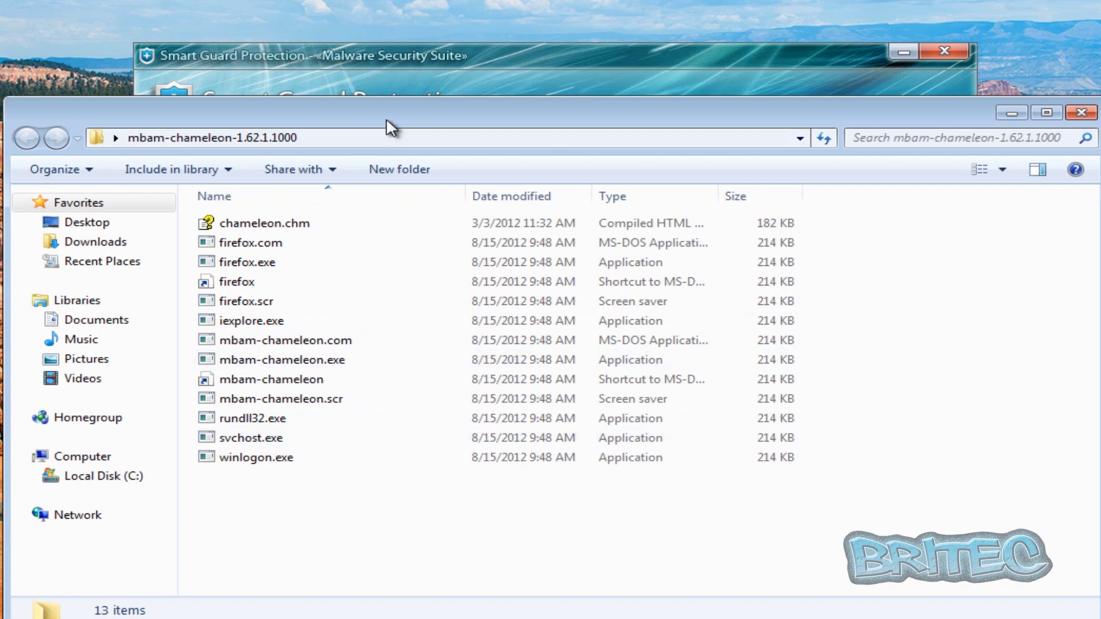
Rearrange the windows and open chameleon.chm from the extracted folder.
{"action": "left_click_drag", "start_coordinate": [390, 127], "coordinate": [406, 229]}
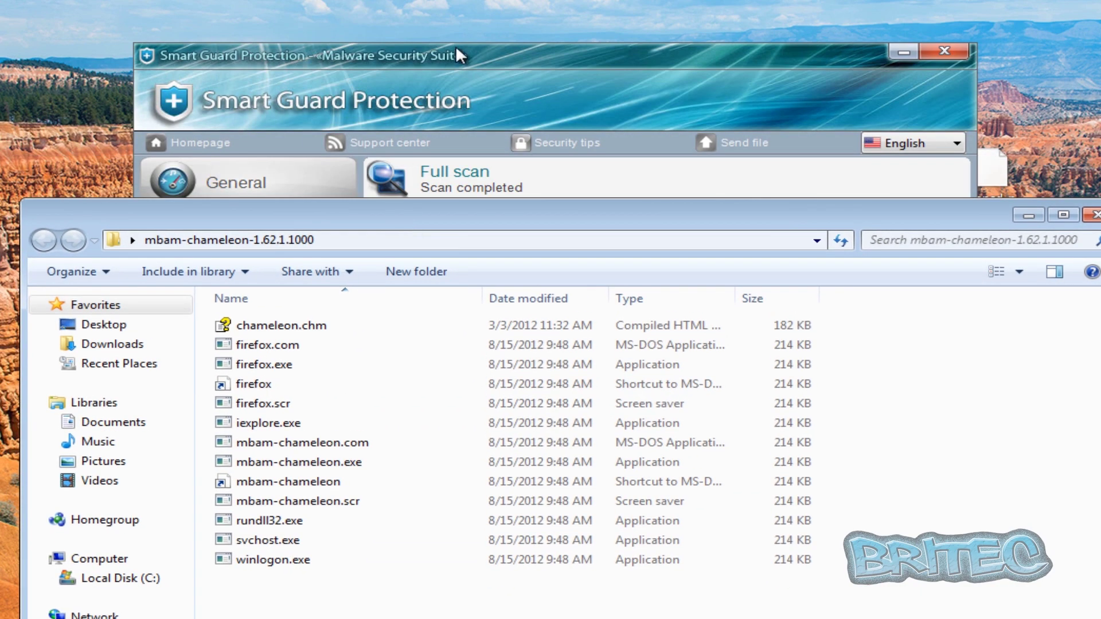
{"action": "left_click_drag", "start_coordinate": [455, 49], "coordinate": [455, 22]}
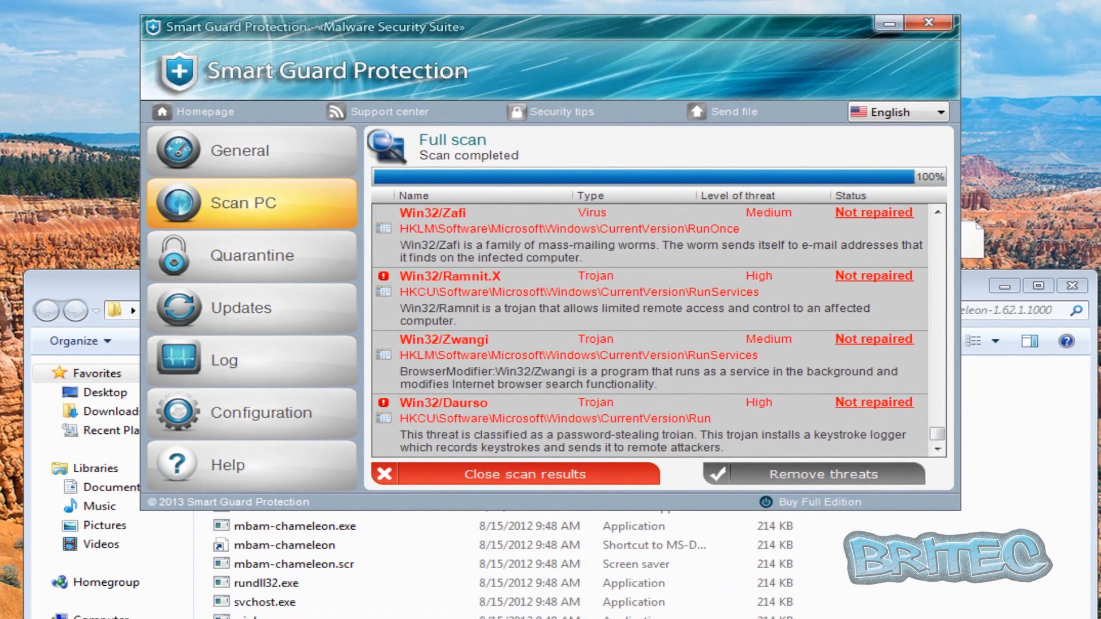
{"action": "left_click_drag", "start_coordinate": [395, 279], "coordinate": [411, 186]}
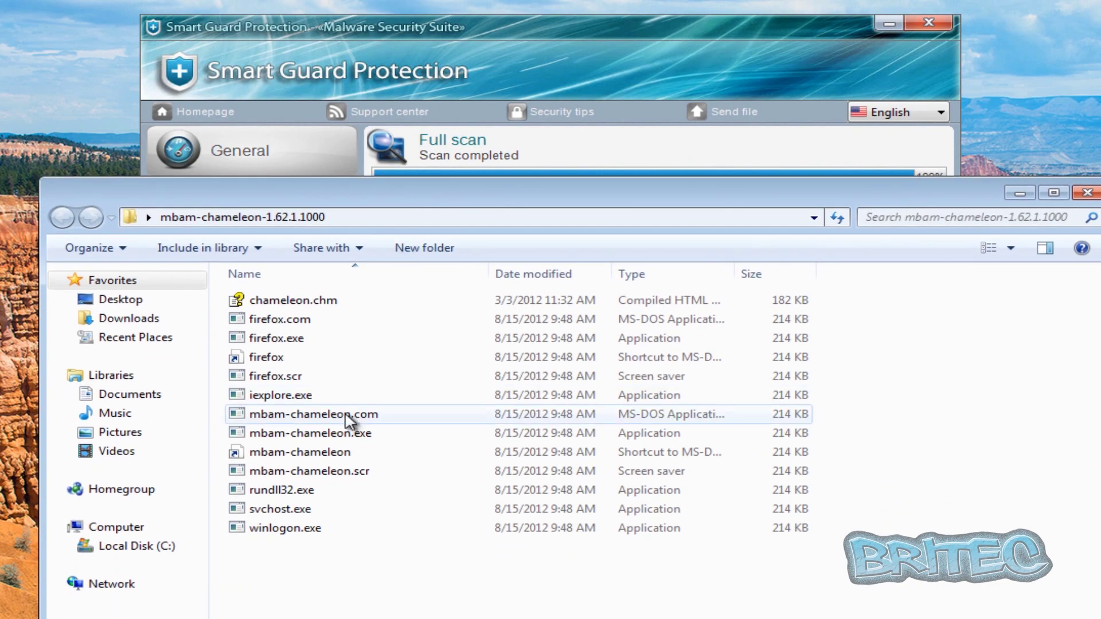
{"action": "double_click", "coordinate": [269, 302]}
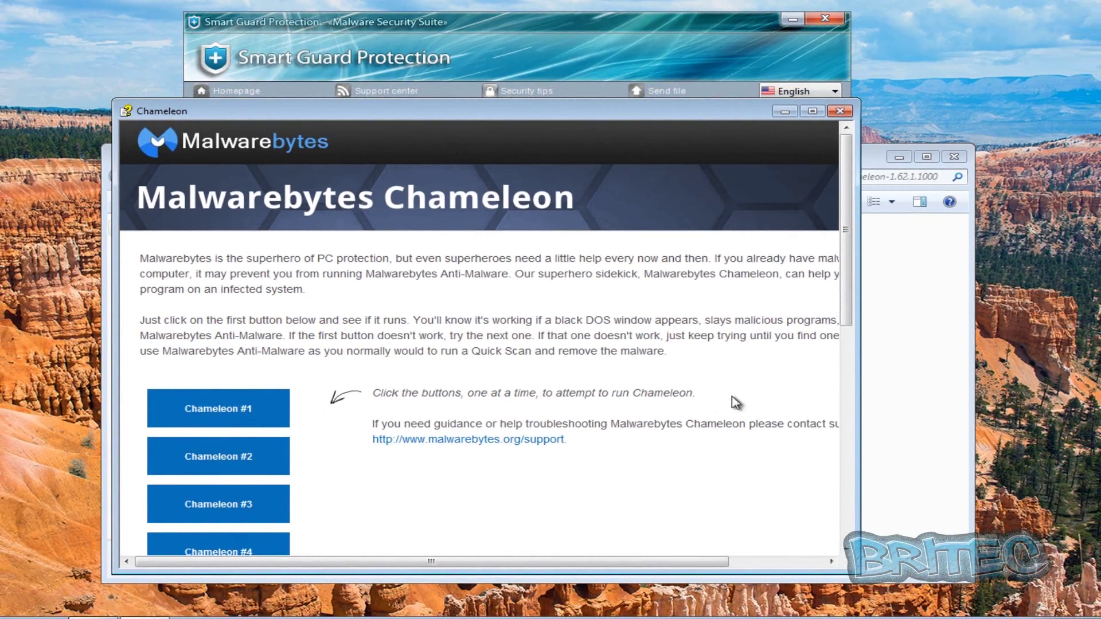
Try Chameleon variants #1 through #4, then launch Chameleon #5 to open its console.
{"action": "left_click", "coordinate": [228, 409]}
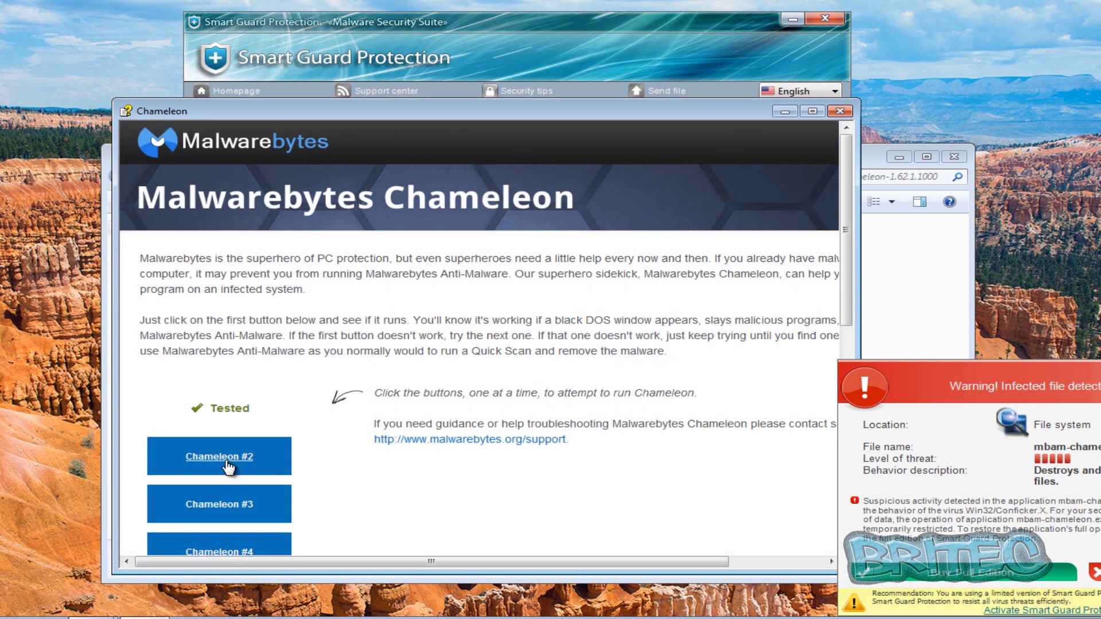
{"action": "left_click", "coordinate": [227, 463]}
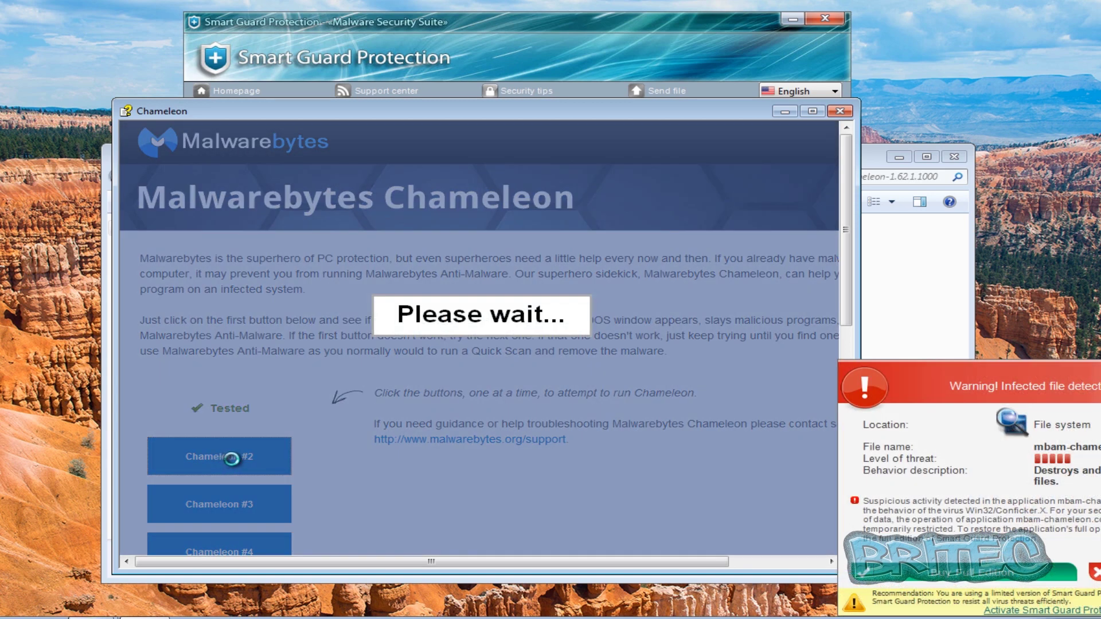
{"action": "scroll", "coordinate": [394, 452], "scroll_direction": "down", "scroll_amount": 2}
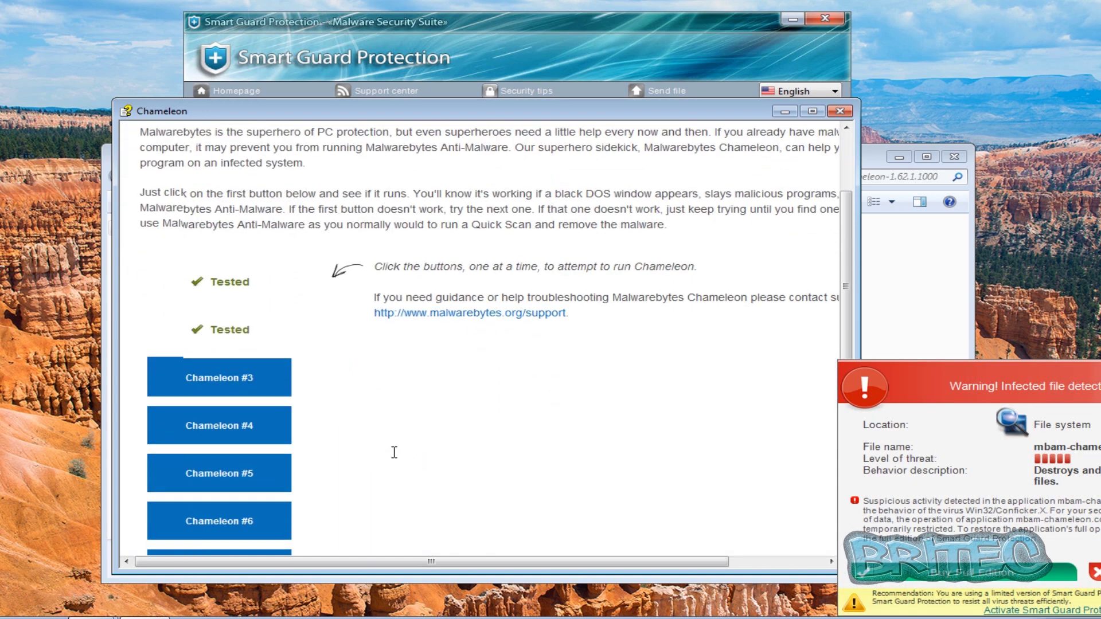
{"action": "left_click", "coordinate": [219, 375]}
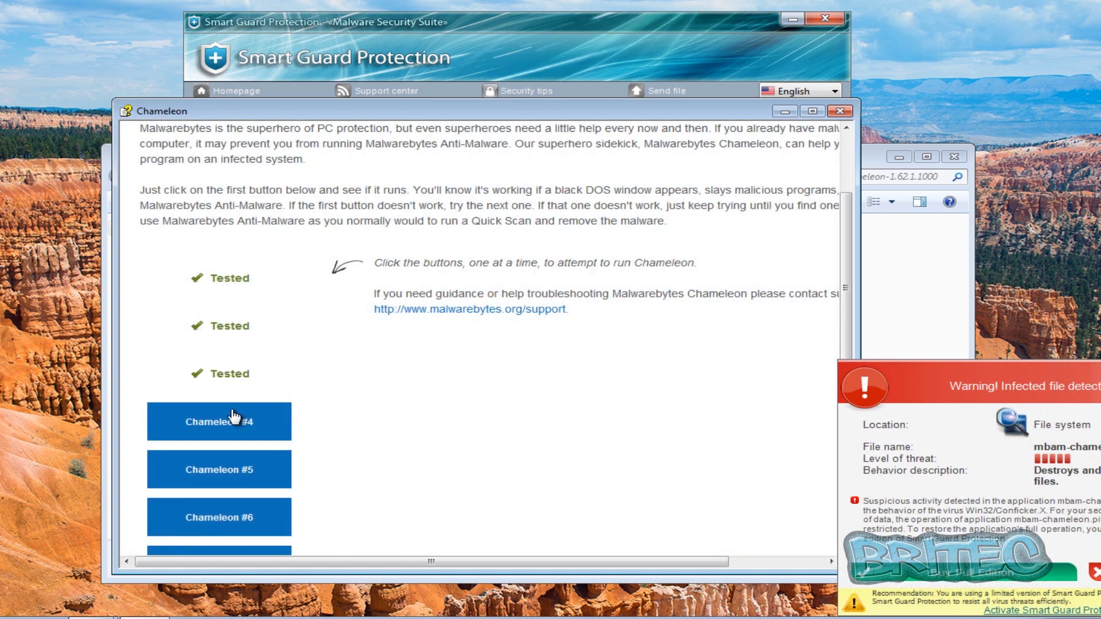
{"action": "left_click", "coordinate": [231, 428]}
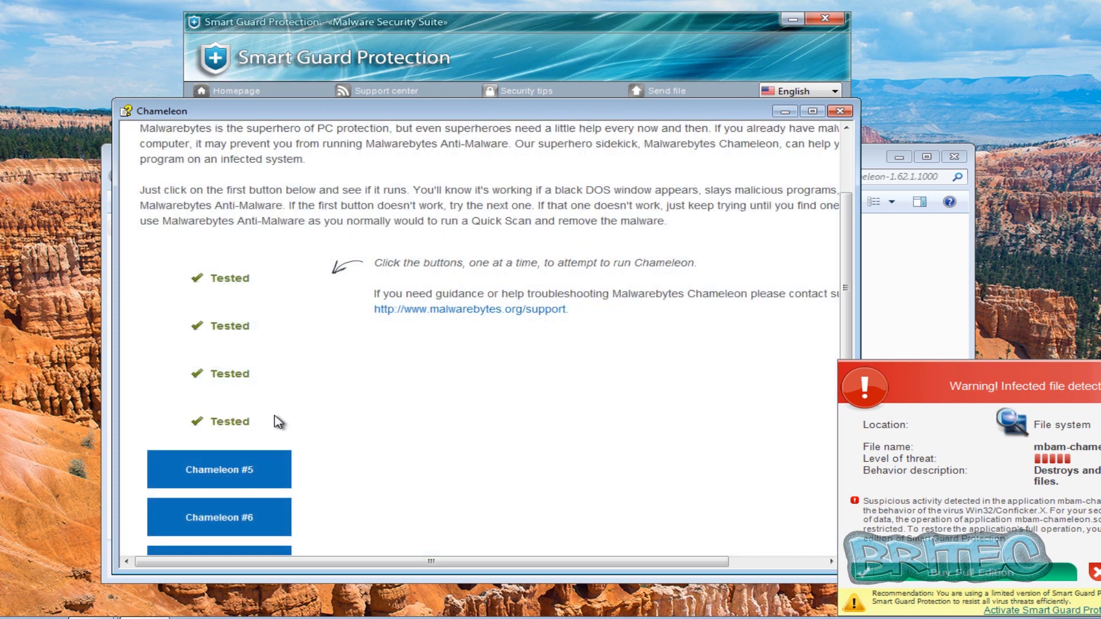
{"action": "scroll", "coordinate": [277, 423], "scroll_direction": "down", "scroll_amount": 2}
{"action": "left_click", "coordinate": [235, 346]}
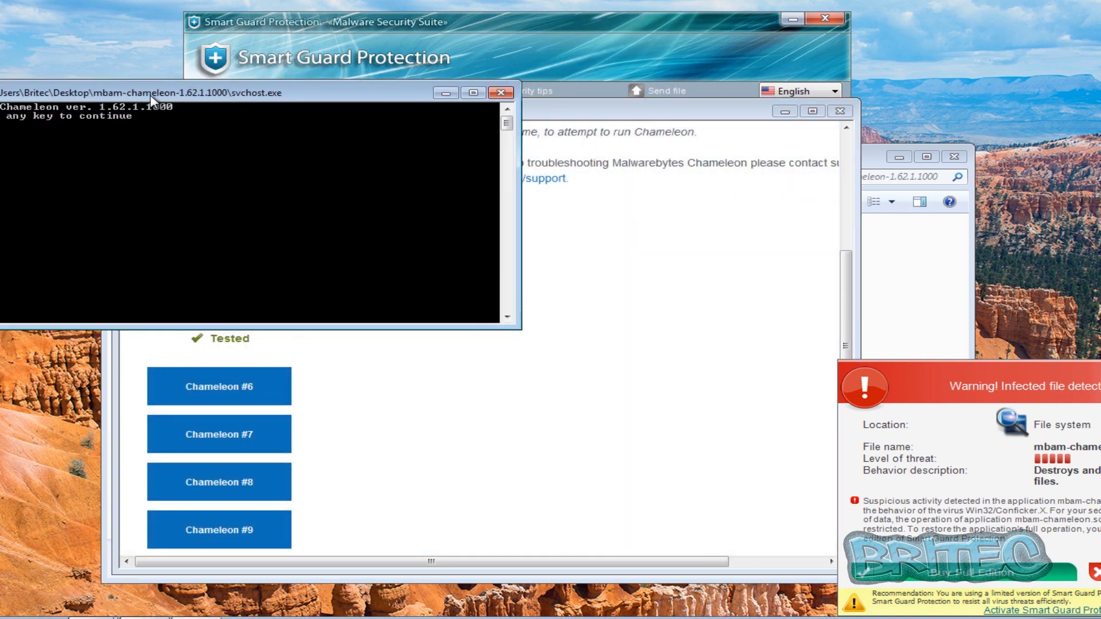
Continue the Chameleon run, acknowledge the v2013.12.16.06 database update, and minimize windows around the console.
{"action": "left_click_drag", "start_coordinate": [150, 95], "coordinate": [384, 213]}
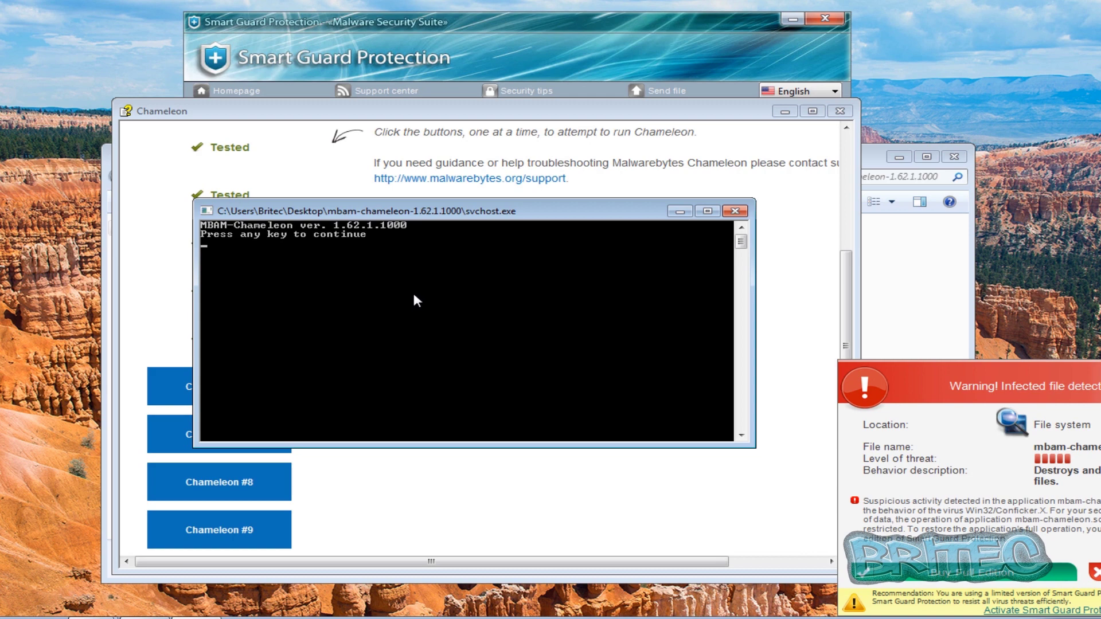
{"action": "key", "text": "Return"}
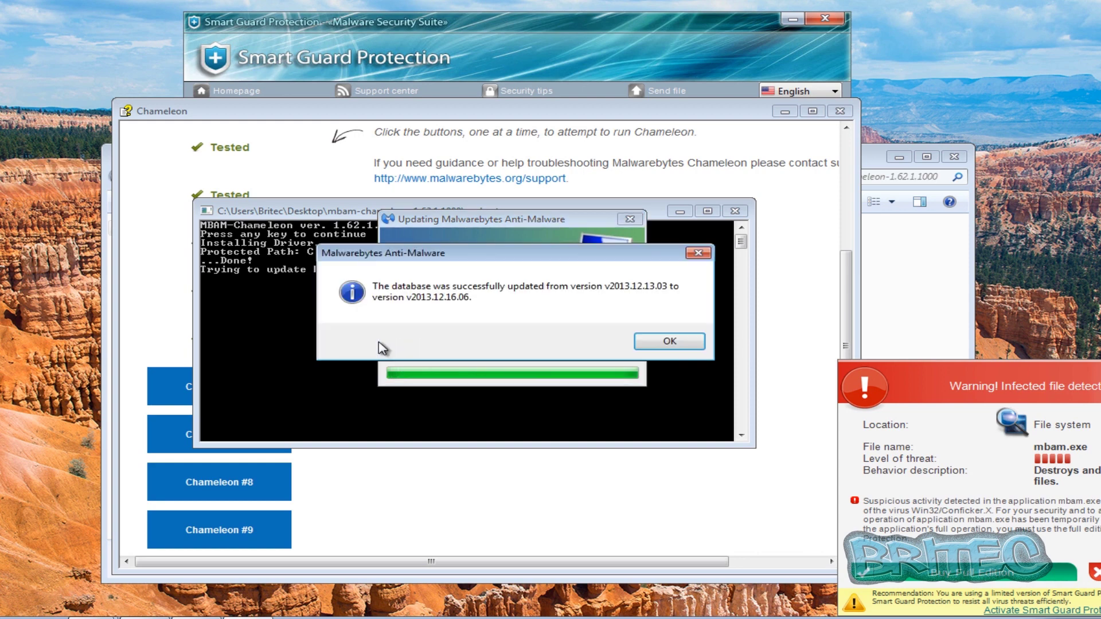
{"action": "left_click", "coordinate": [669, 342]}
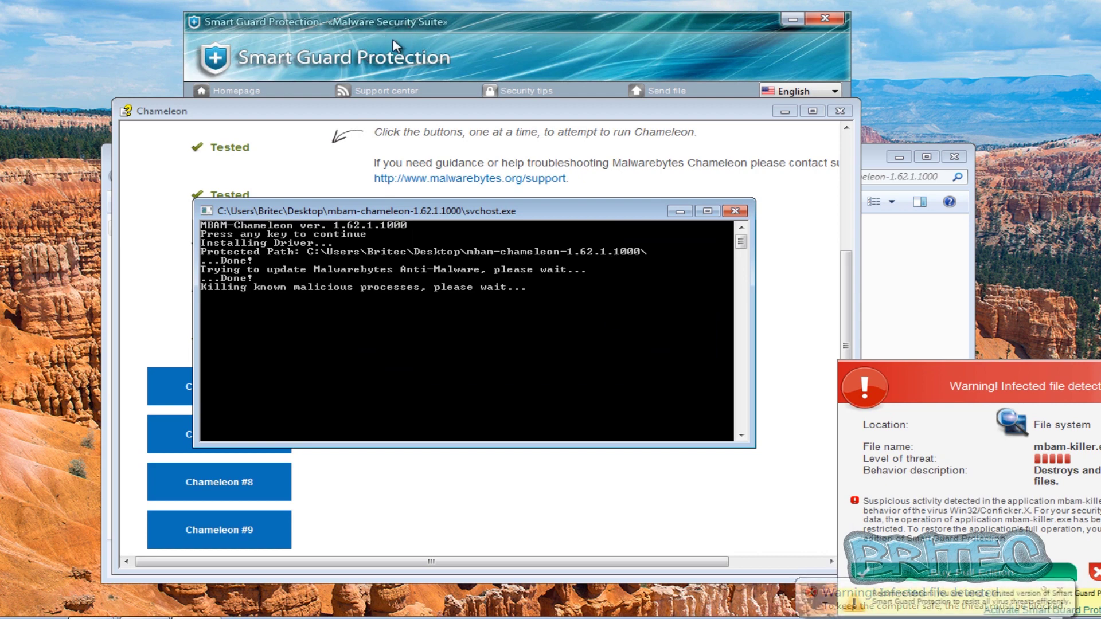
{"action": "left_click", "coordinate": [784, 112]}
{"action": "left_click", "coordinate": [899, 157]}
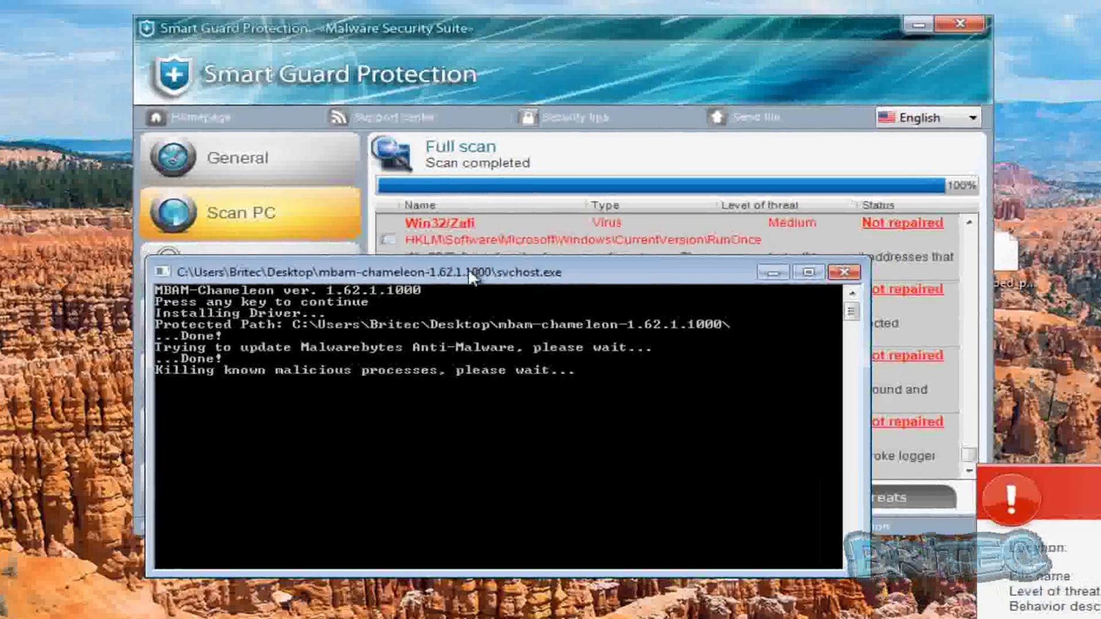
{"action": "left_click_drag", "start_coordinate": [453, 223], "coordinate": [484, 235]}
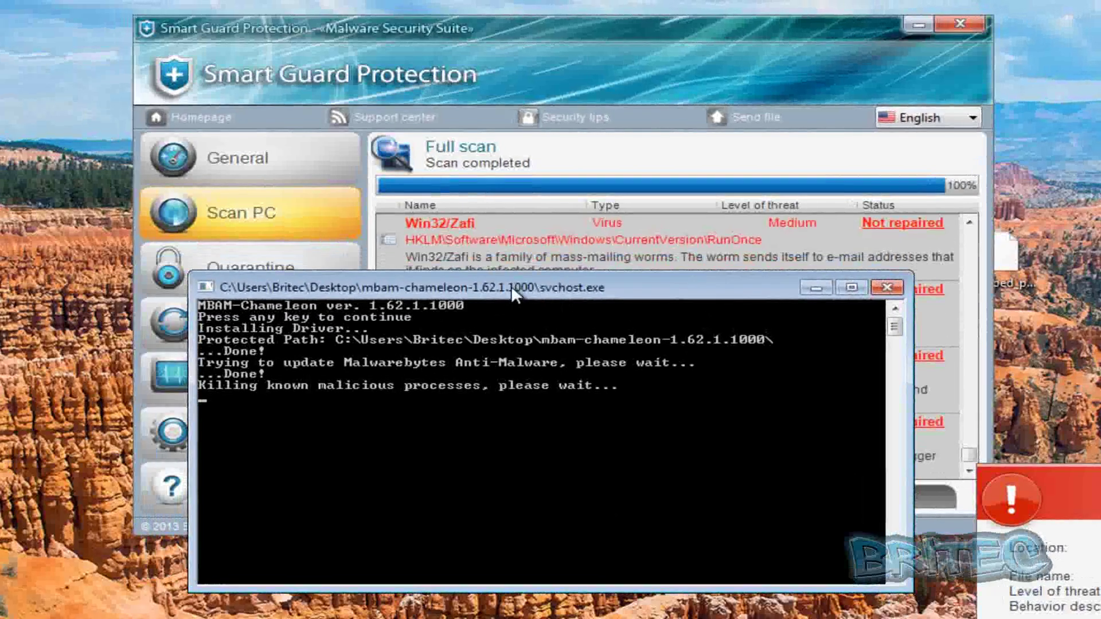
{"action": "left_click_drag", "start_coordinate": [511, 288], "coordinate": [511, 299]}
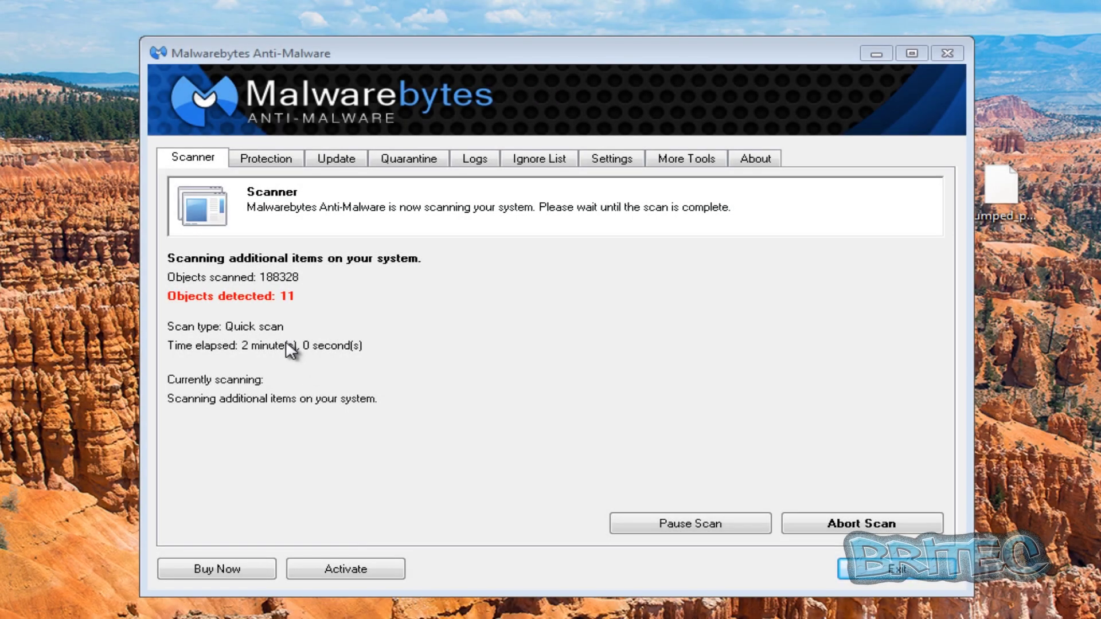
Show the quick scan's 11 detected objects and remove them all with every item checked.
{"action": "left_click", "coordinate": [727, 380]}
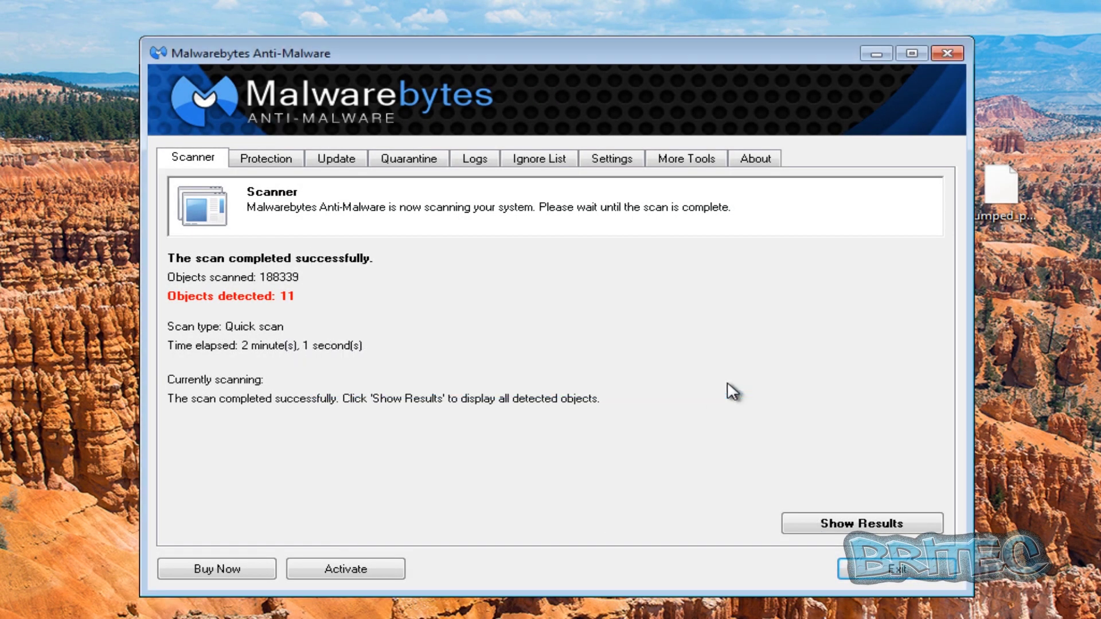
{"action": "left_click", "coordinate": [841, 523]}
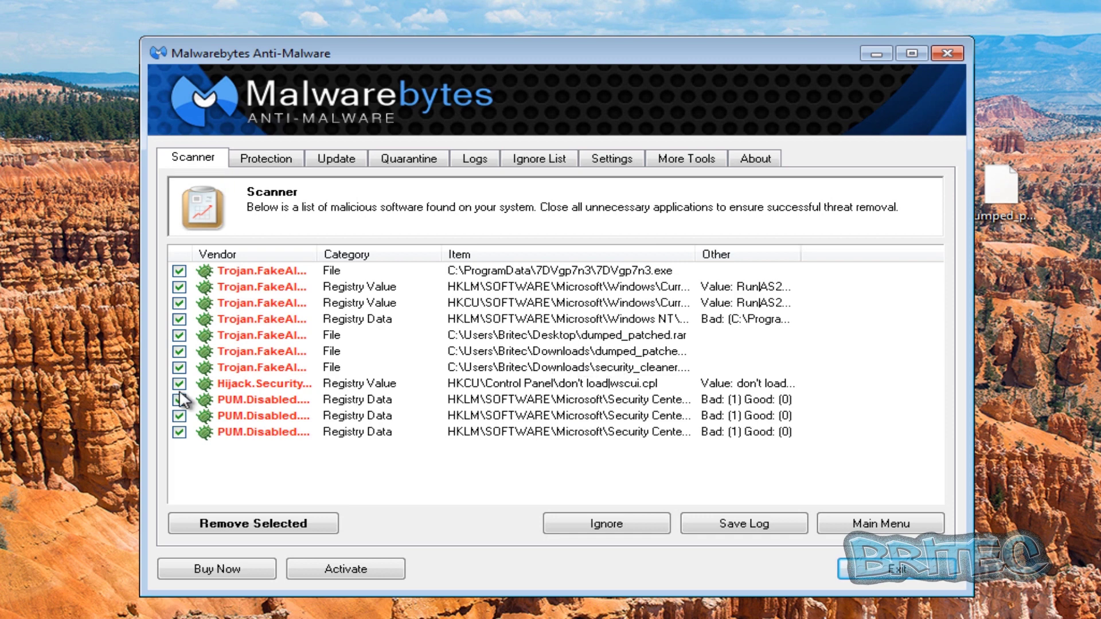
{"action": "left_click", "coordinate": [307, 523]}
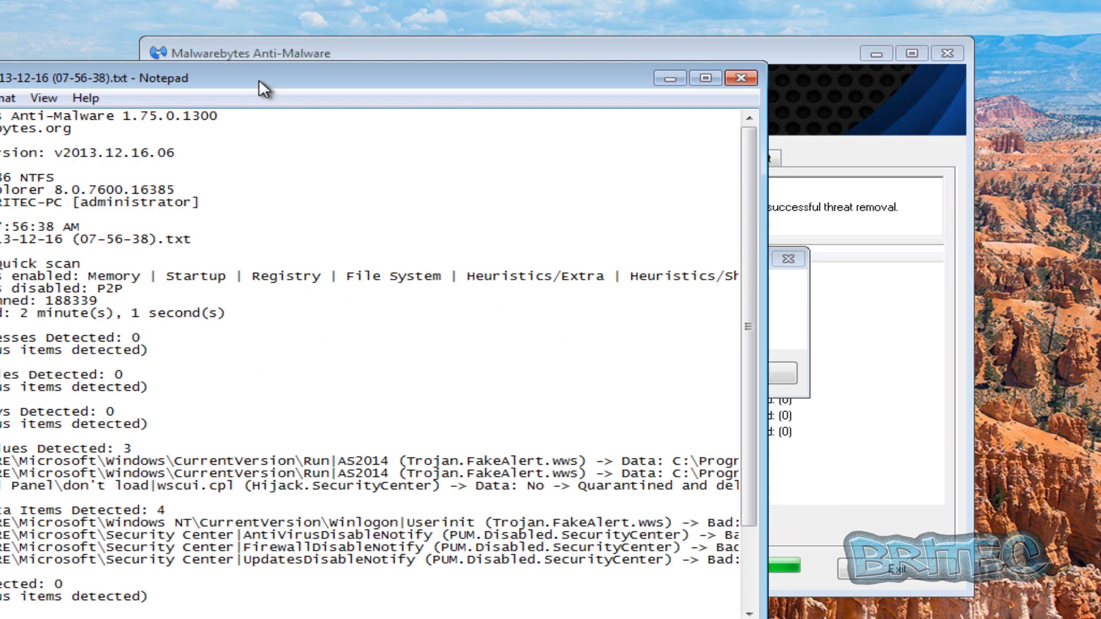
Bring the Malwarebytes removal log fully into view in Notepad, then close it.
{"action": "left_click_drag", "start_coordinate": [260, 78], "coordinate": [476, 67]}
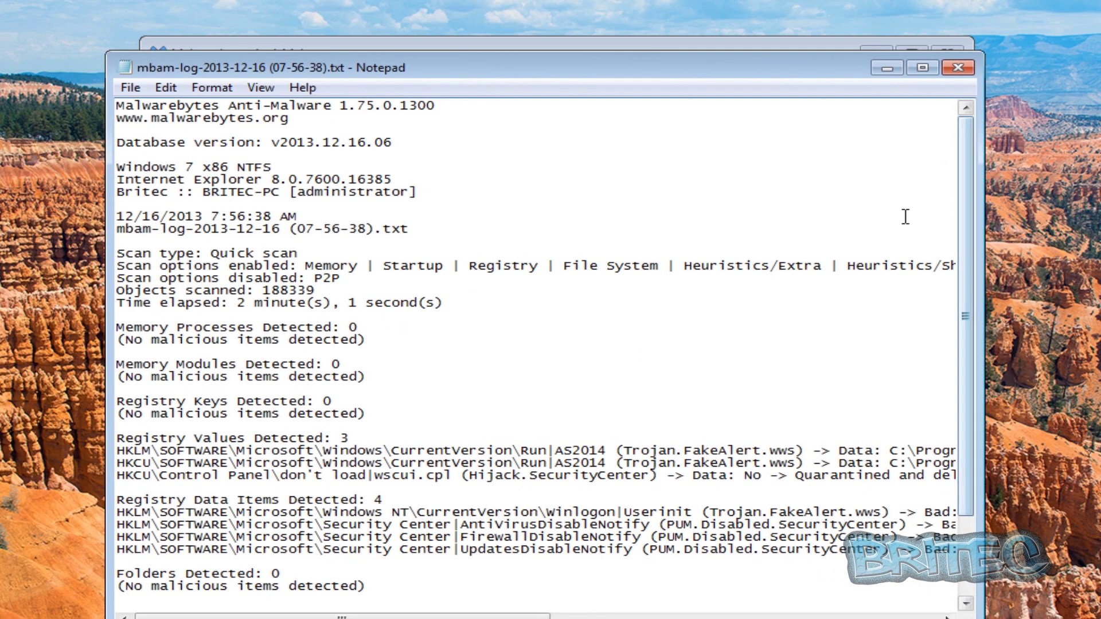
{"action": "left_click", "coordinate": [956, 65]}
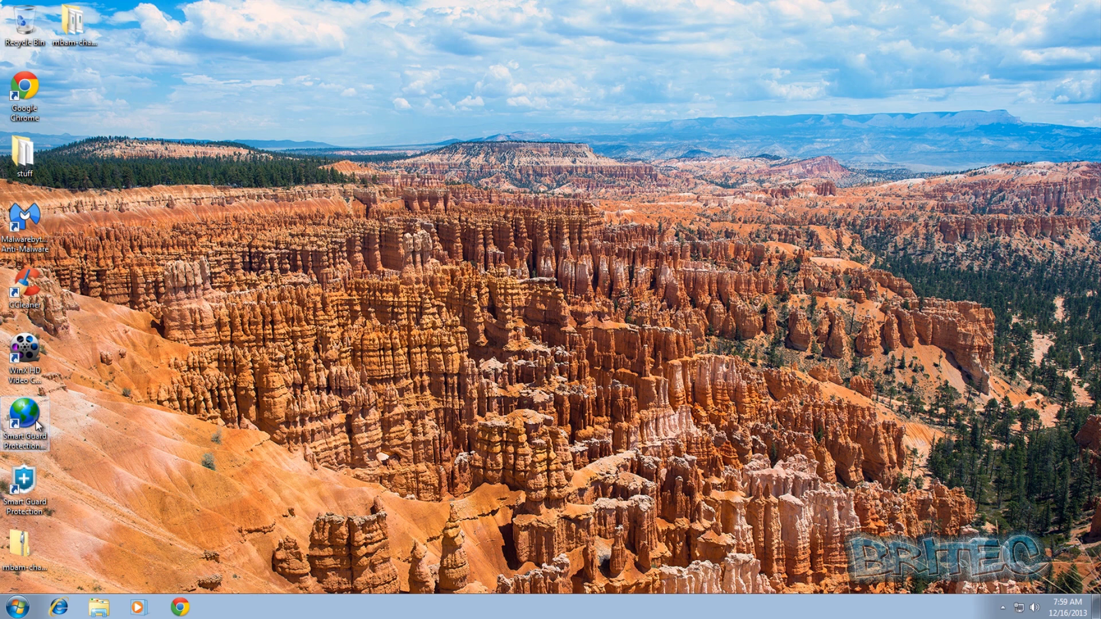
Delete both Smart Guard Protection shortcuts from the desktop.
{"action": "right_click", "coordinate": [25, 486]}
{"action": "left_click", "coordinate": [58, 438]}
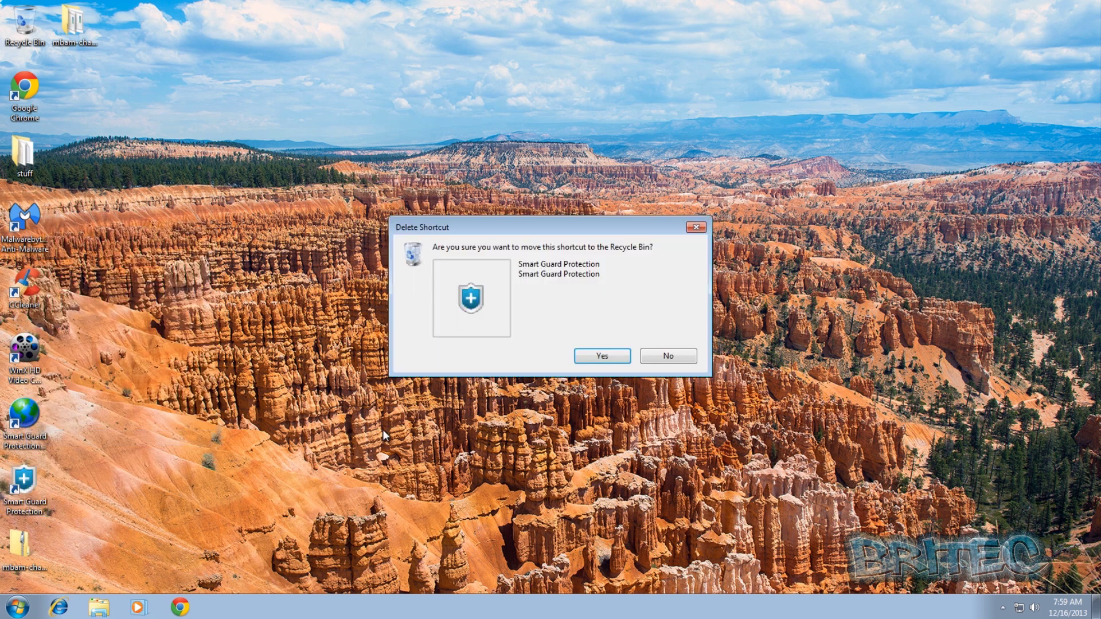
{"action": "left_click", "coordinate": [596, 358]}
{"action": "right_click", "coordinate": [31, 422]}
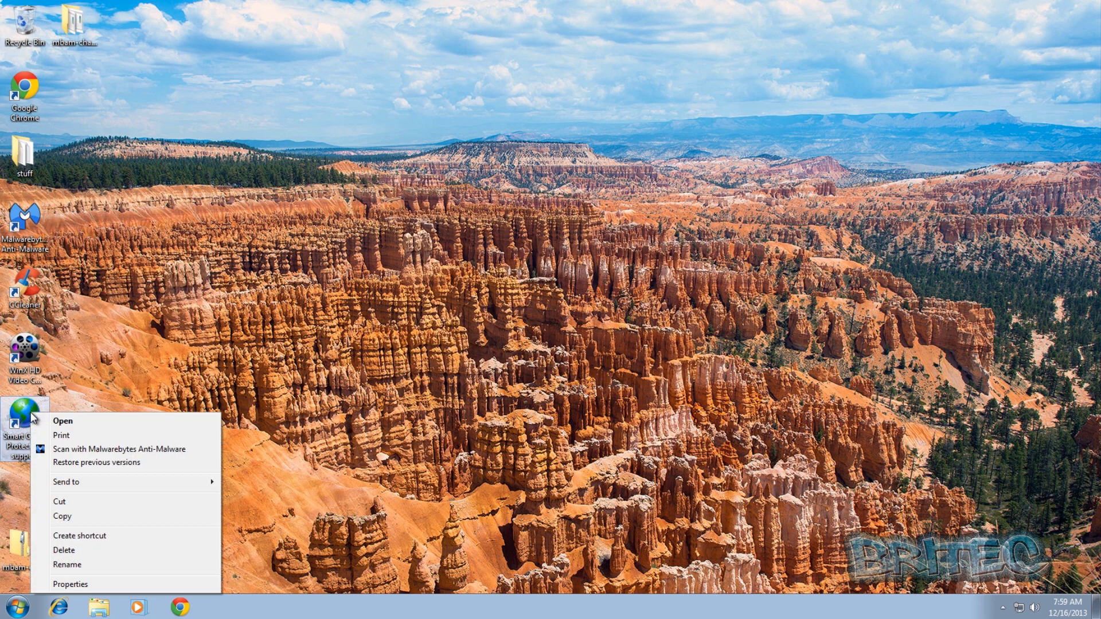
{"action": "left_click", "coordinate": [75, 549]}
{"action": "left_click", "coordinate": [596, 358]}
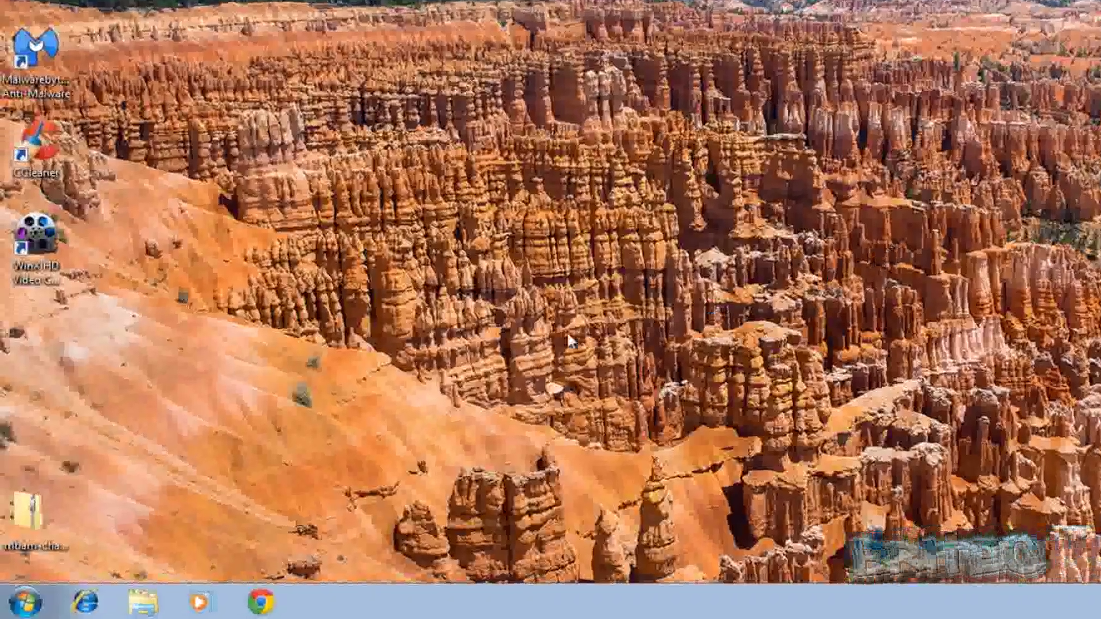
Delete the 7DVgp7n3 folder from C:\ProgramData.
{"action": "left_click", "coordinate": [27, 600]}
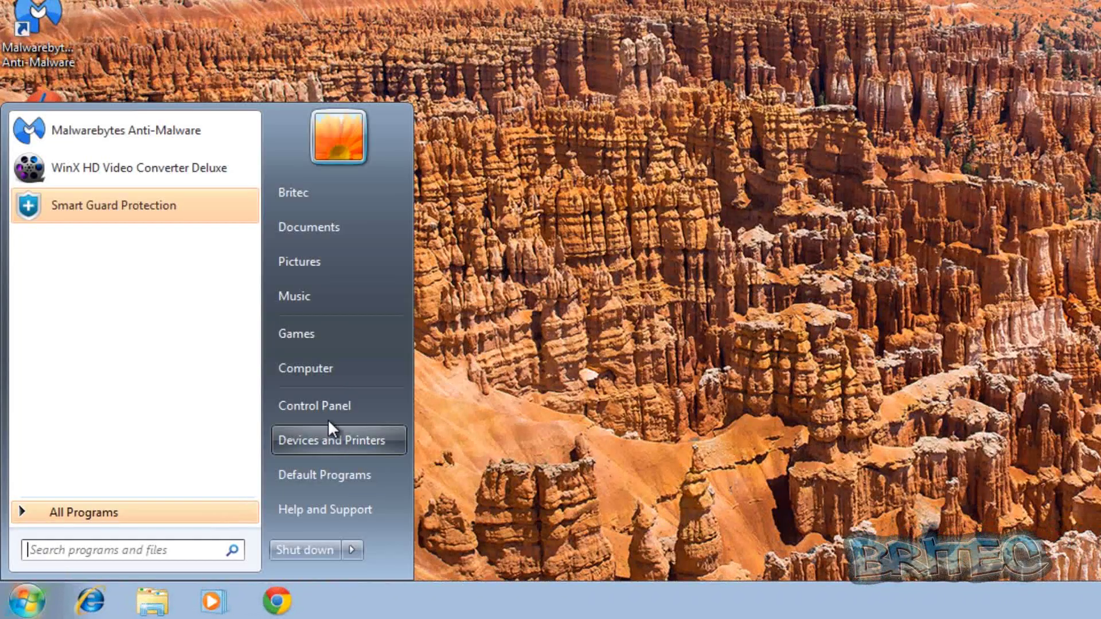
{"action": "left_click", "coordinate": [336, 370]}
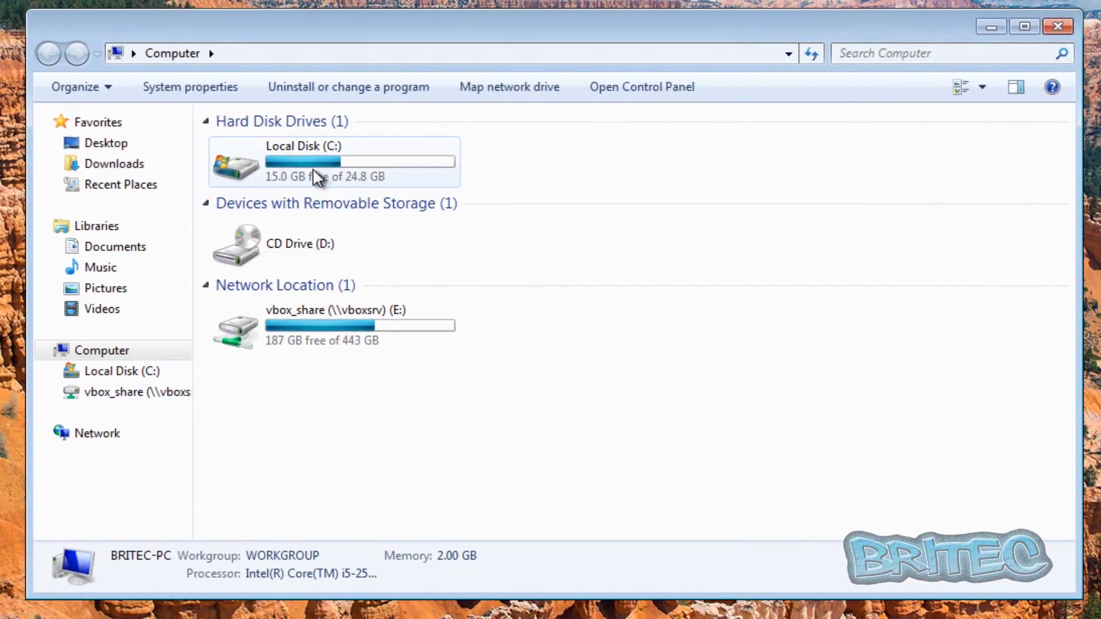
{"action": "left_click", "coordinate": [312, 166]}
{"action": "double_click", "coordinate": [312, 166]}
{"action": "double_click", "coordinate": [270, 185]}
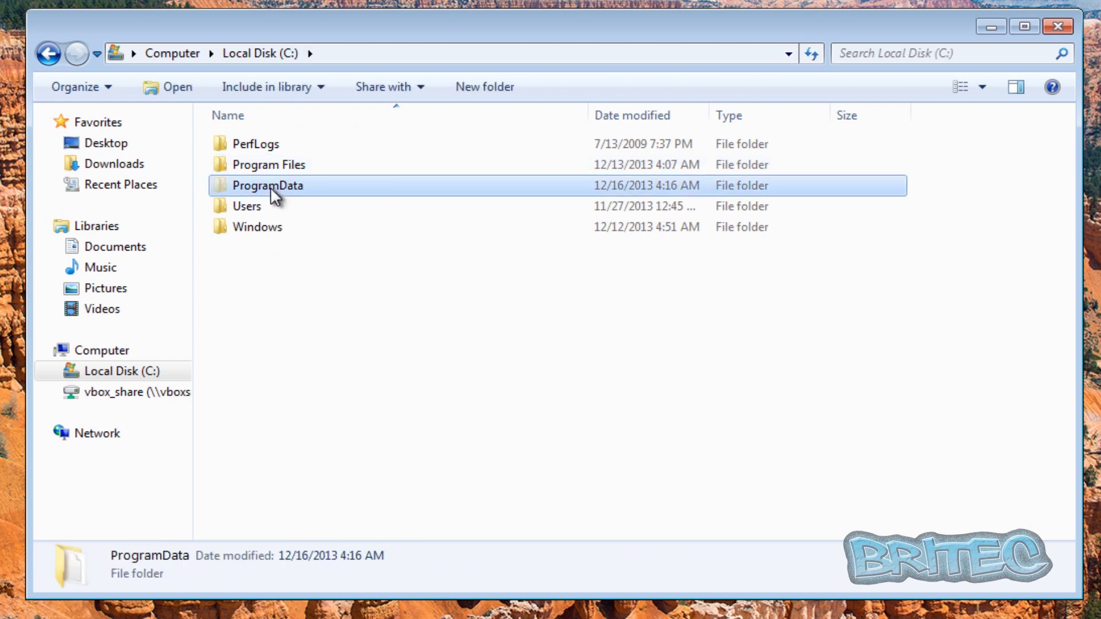
{"action": "left_click", "coordinate": [271, 146]}
{"action": "right_click", "coordinate": [271, 150]}
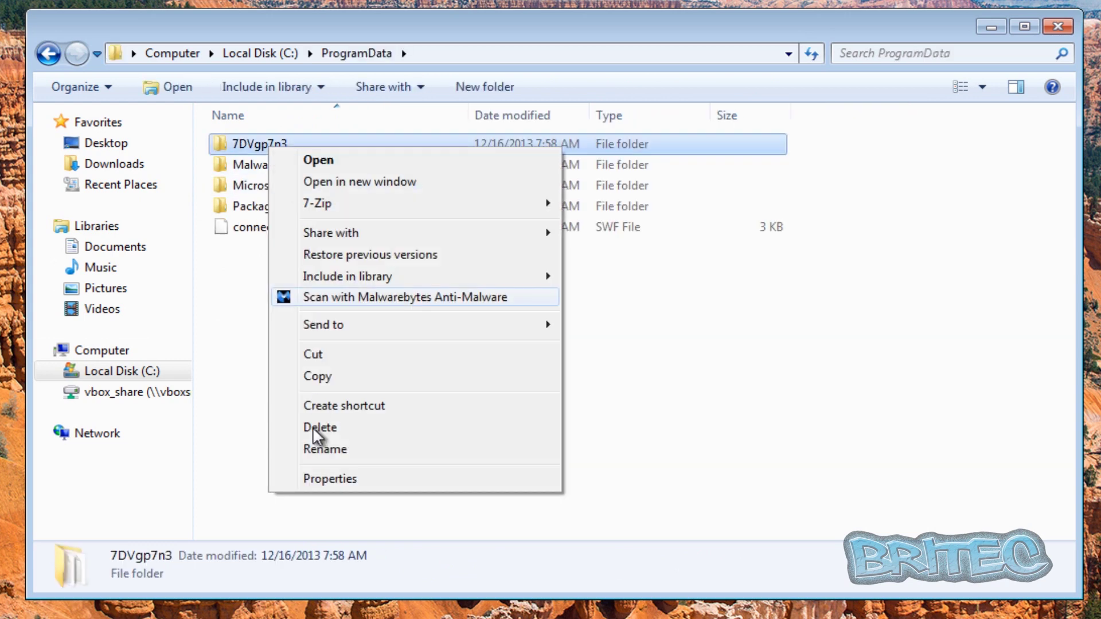
{"action": "left_click", "coordinate": [325, 427]}
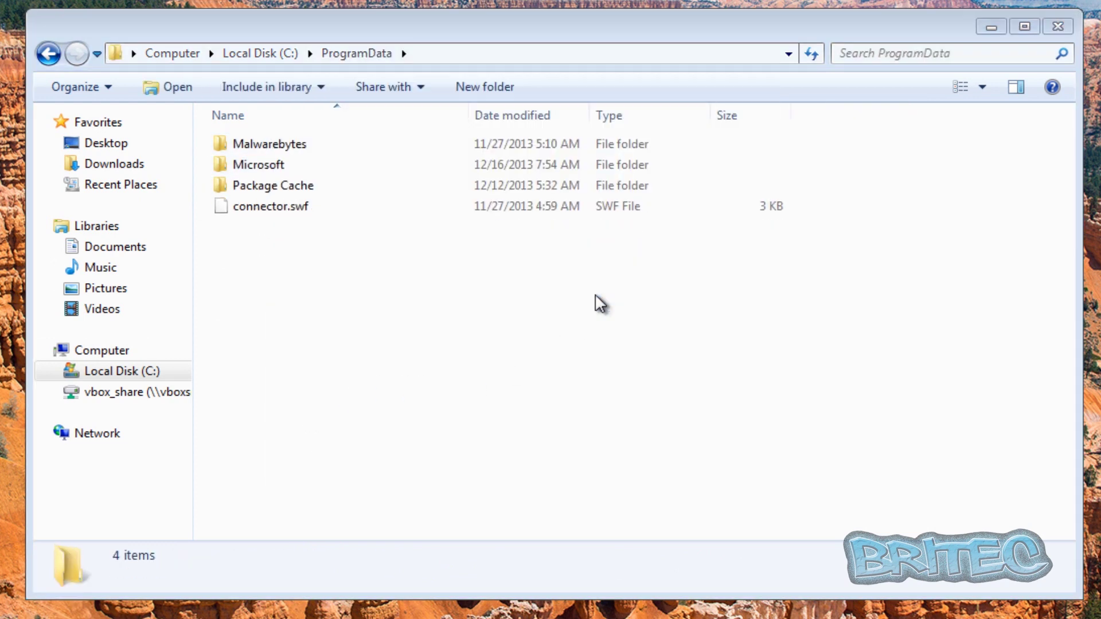
{"action": "left_click", "coordinate": [602, 303]}
Delete connector.swf from ProgramData and close the Explorer window.
{"action": "left_click", "coordinate": [287, 207]}
{"action": "right_click", "coordinate": [288, 208]}
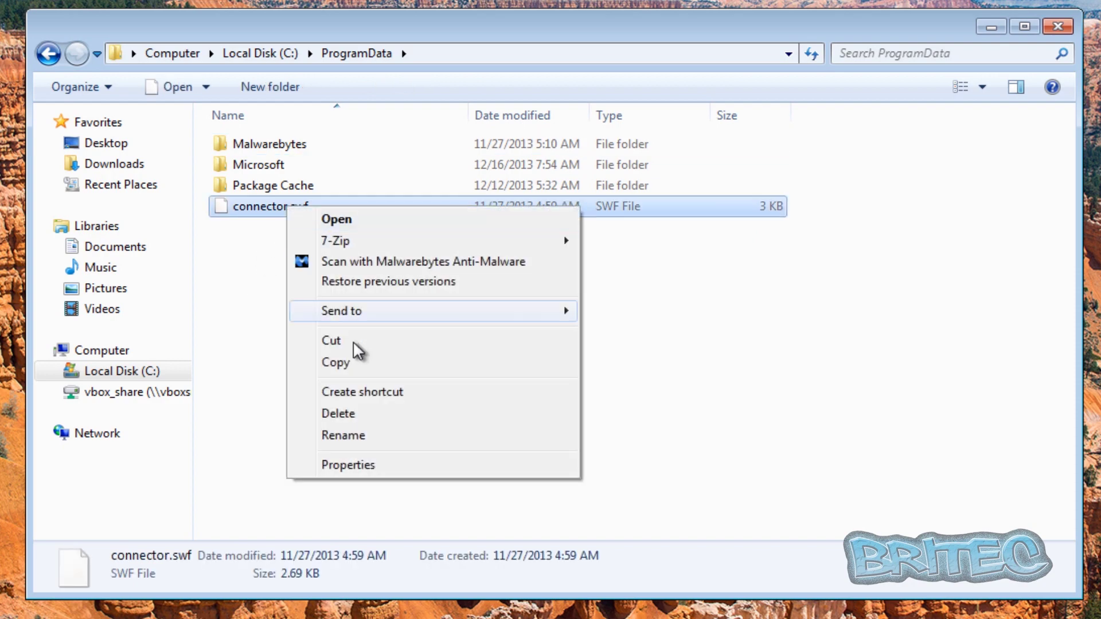
{"action": "left_click", "coordinate": [360, 414]}
{"action": "left_click", "coordinate": [632, 286]}
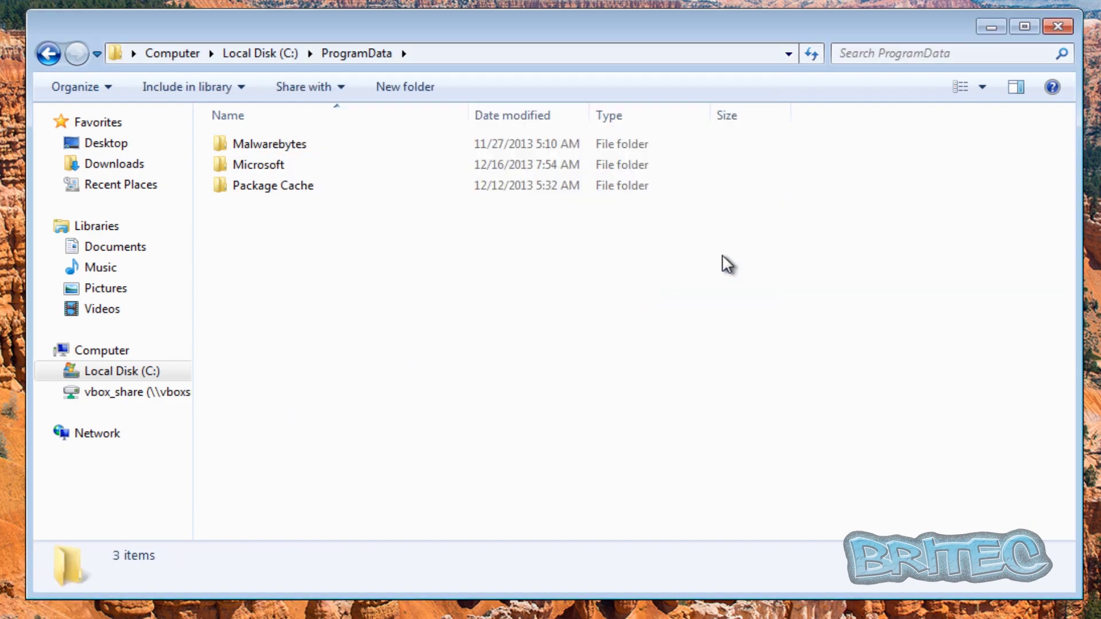
{"action": "left_click", "coordinate": [1068, 28]}
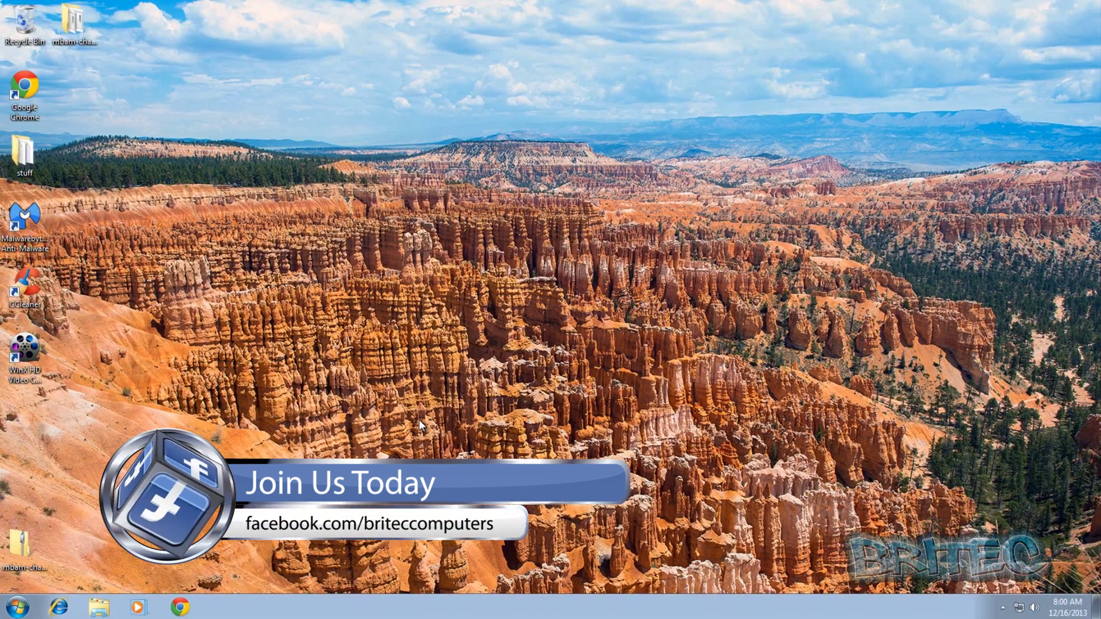
Remove Smart Guard Protection from the Start Menu's recent programs, then close the menu.
{"action": "left_click", "coordinate": [17, 606]}
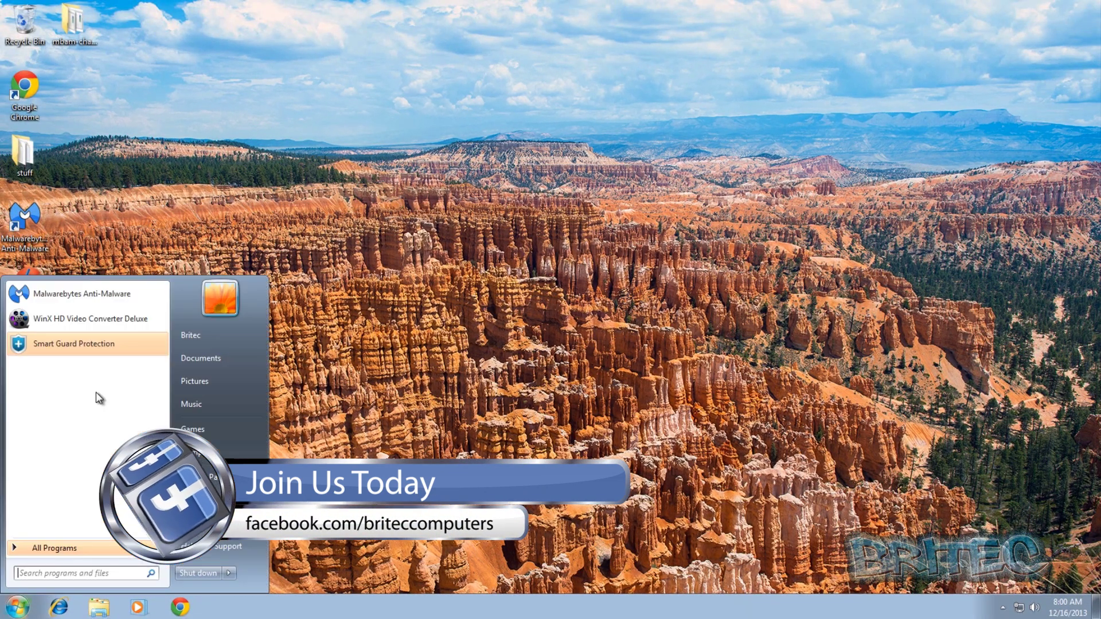
{"action": "right_click", "coordinate": [50, 349]}
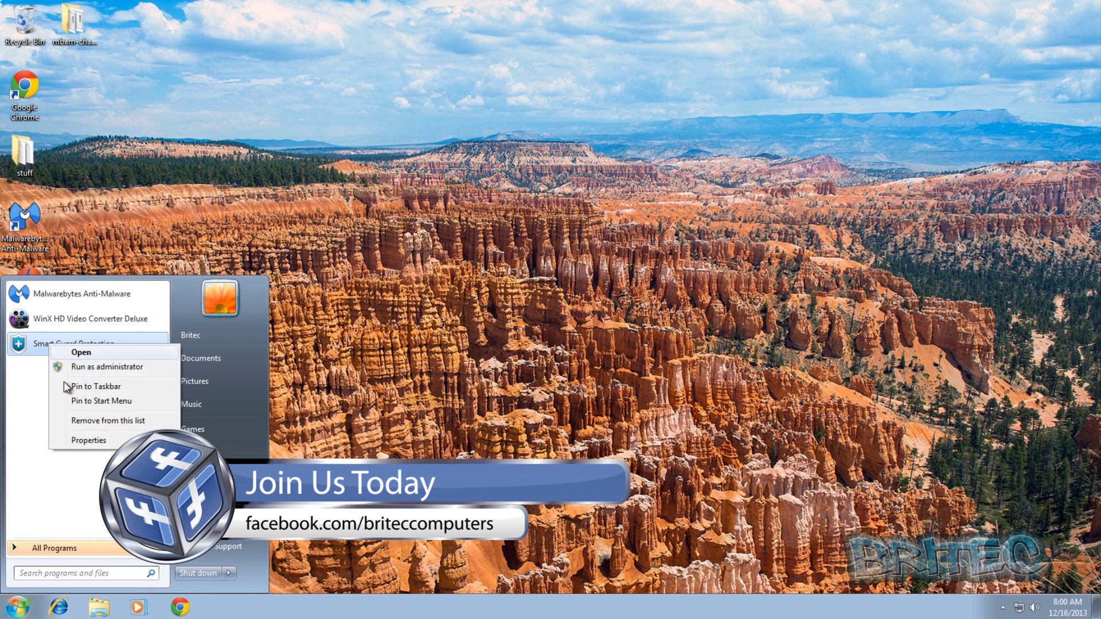
{"action": "left_click", "coordinate": [90, 421]}
{"action": "left_click", "coordinate": [569, 405]}
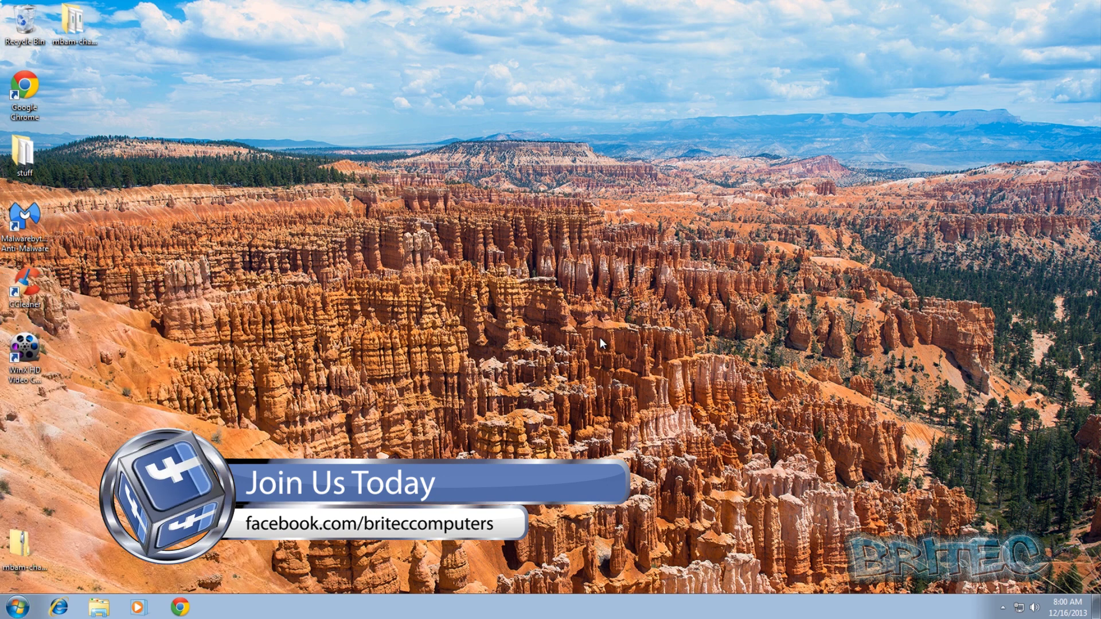